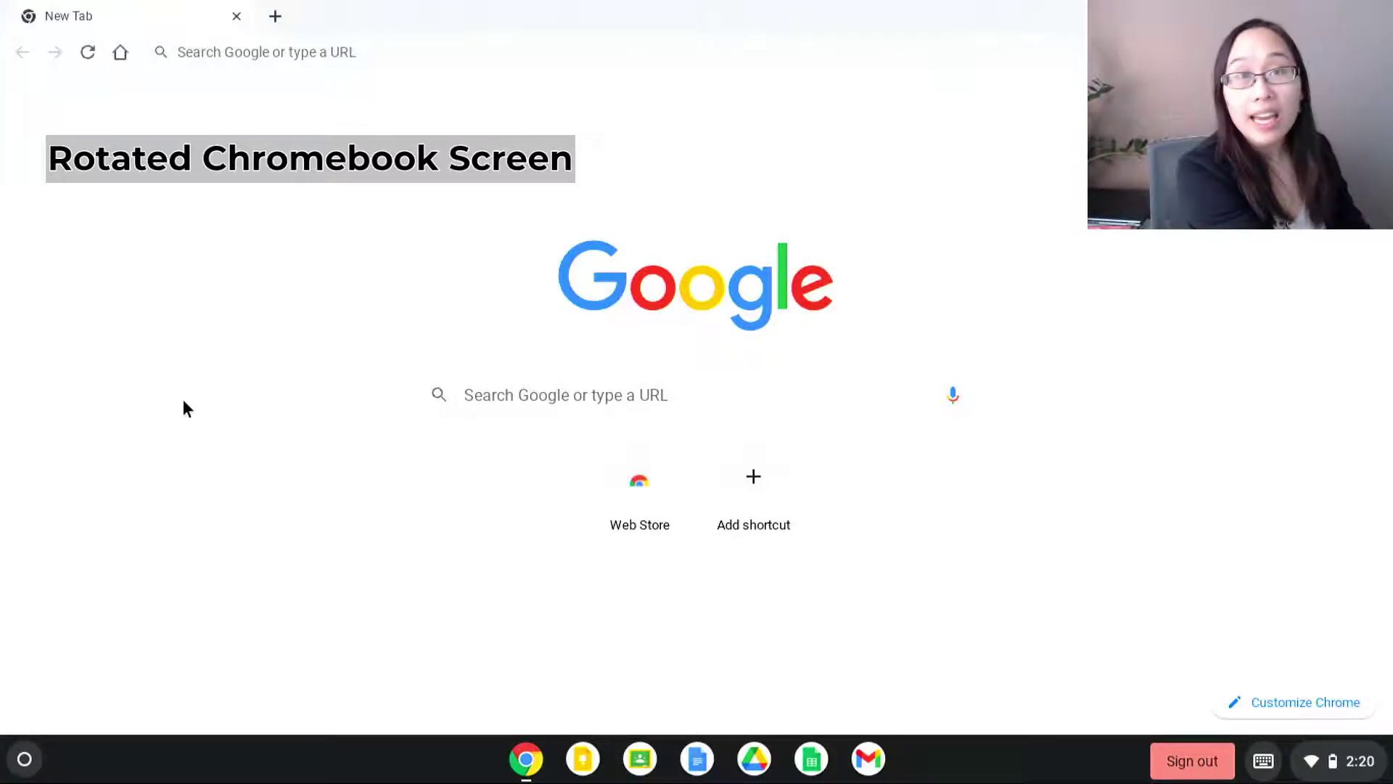
Rotate the display through each orientation and back to normal landscape with Ctrl+Shift+F3
key(ctrl+shift+F3)
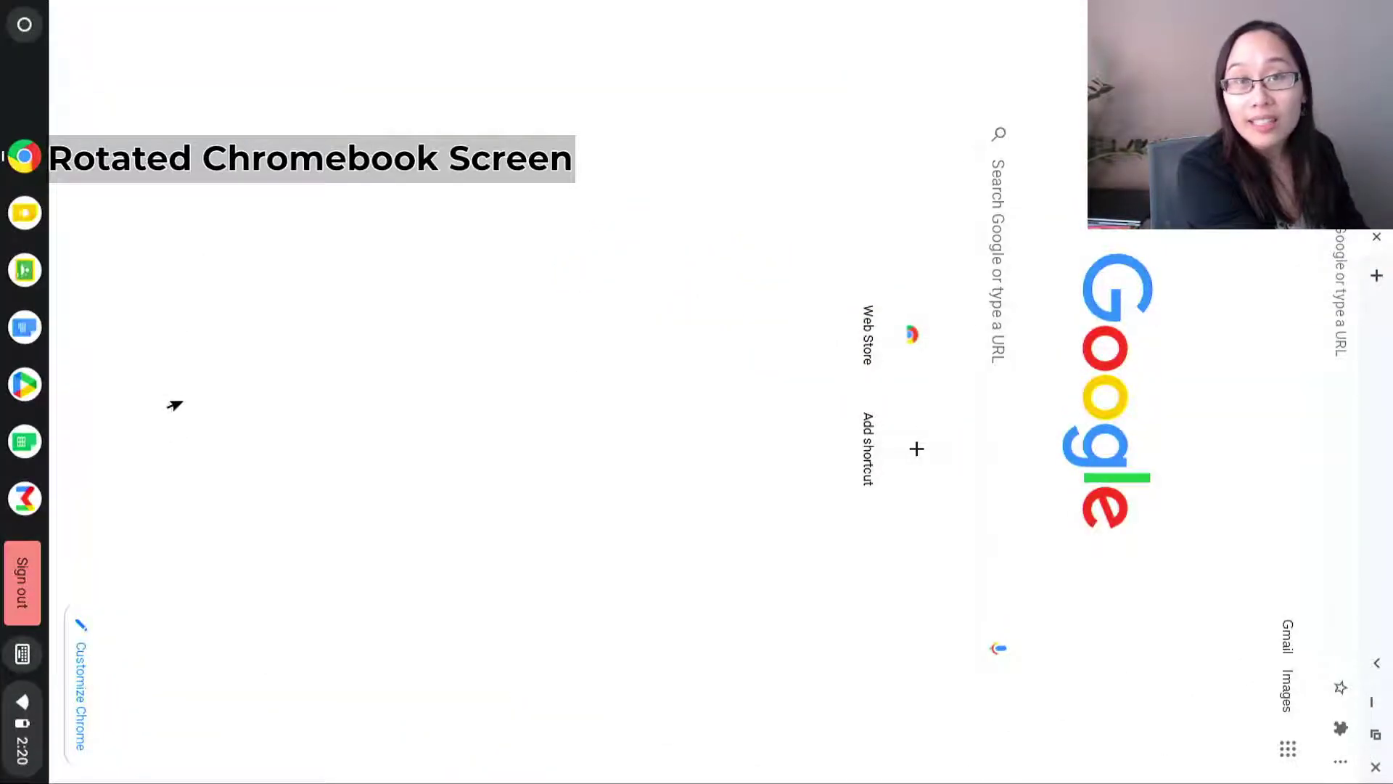
key(ctrl+shift+F3)
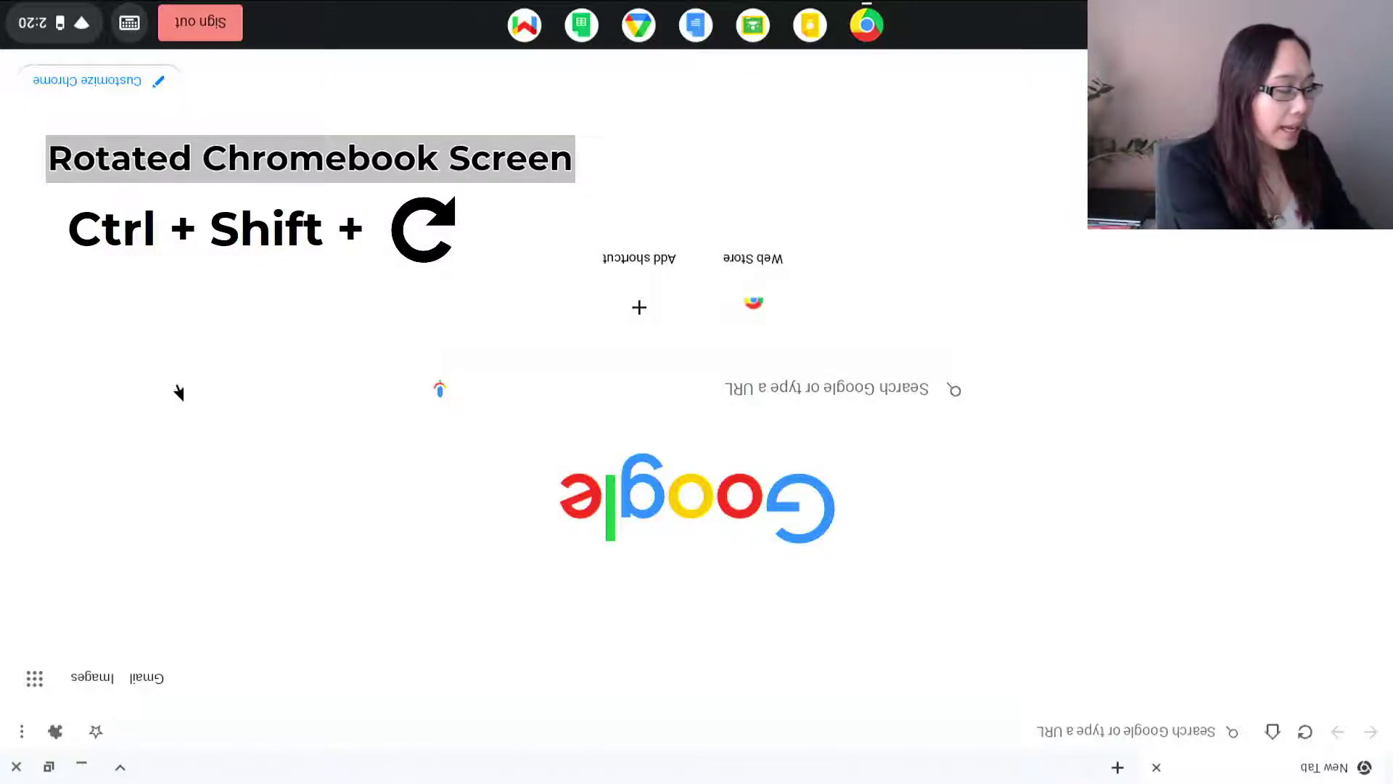
key(ctrl+shift+F3)
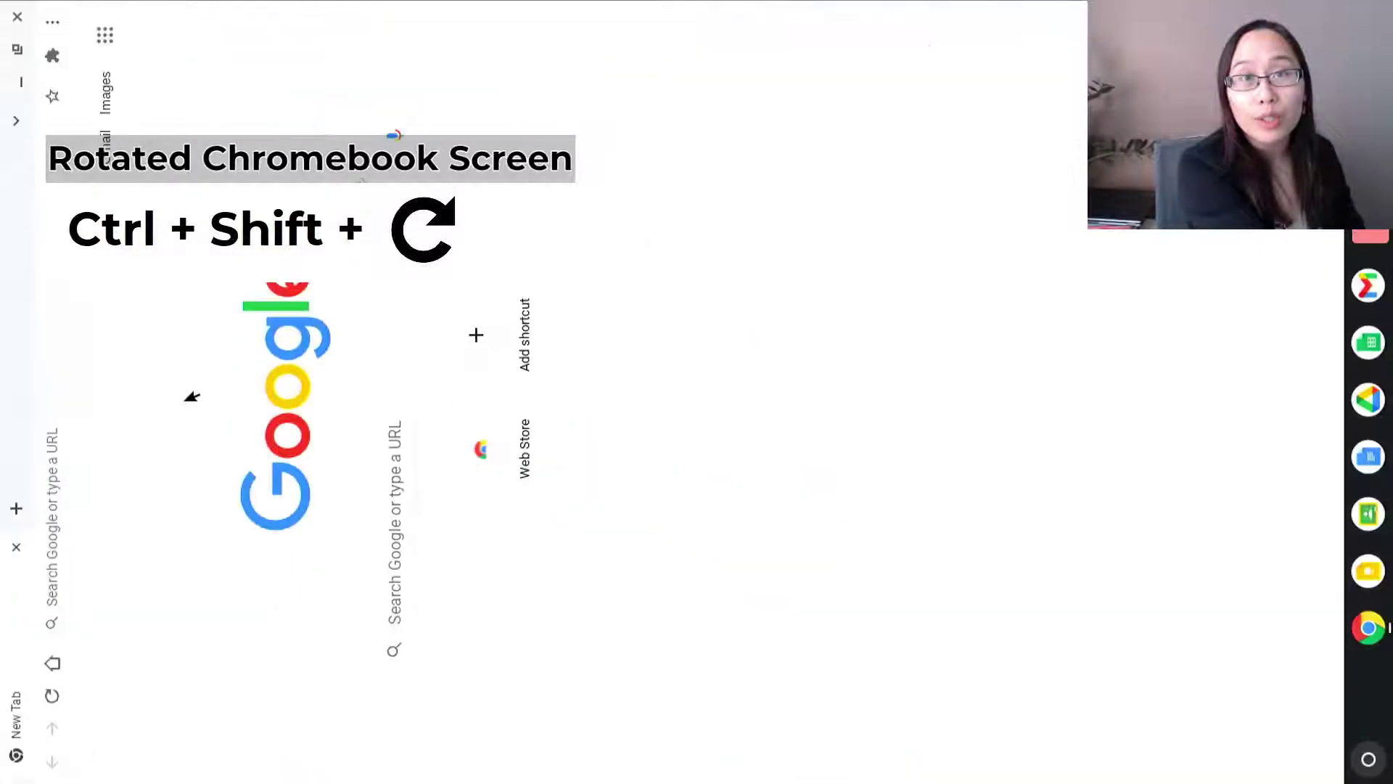
key(ctrl+shift+F3)
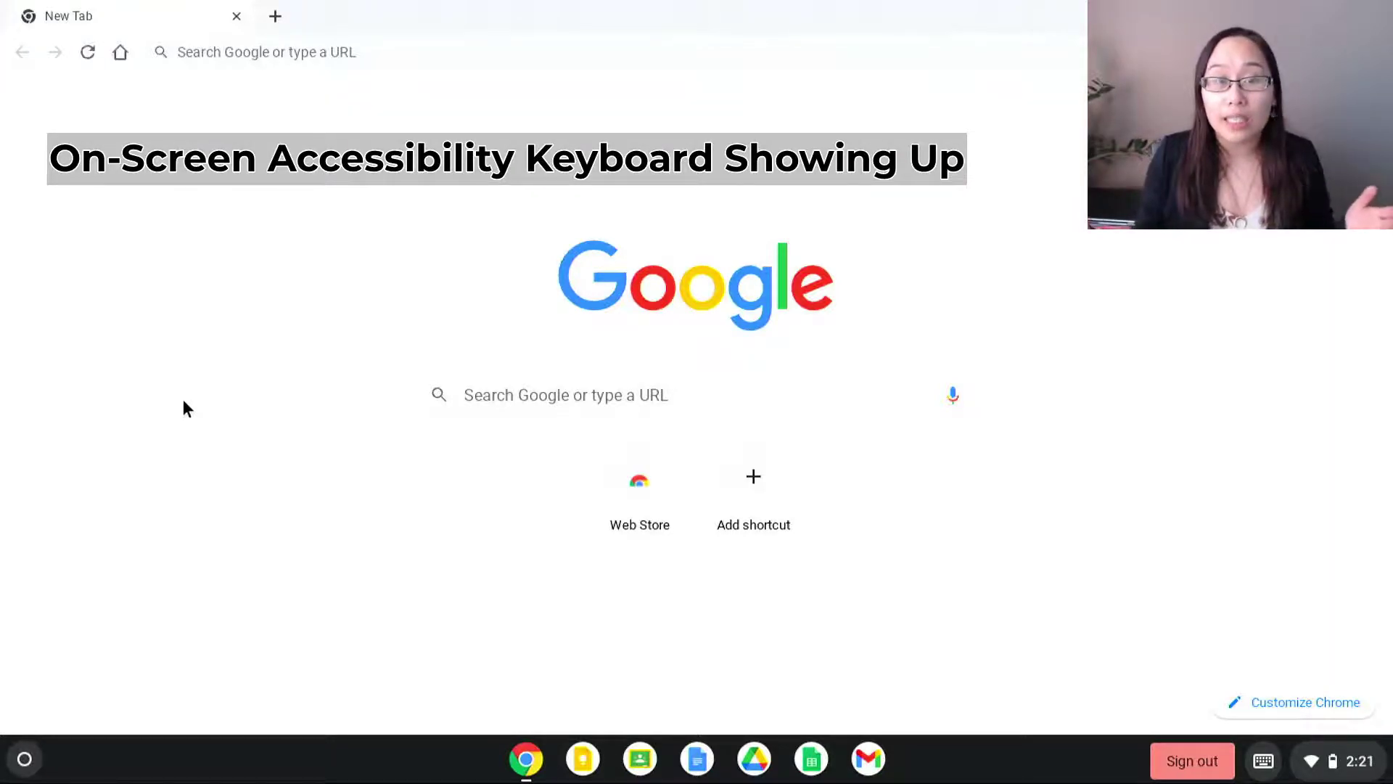
Check that the on-screen keyboard appears in the search box, then uncheck it in quick settings Accessibility
click(495, 401)
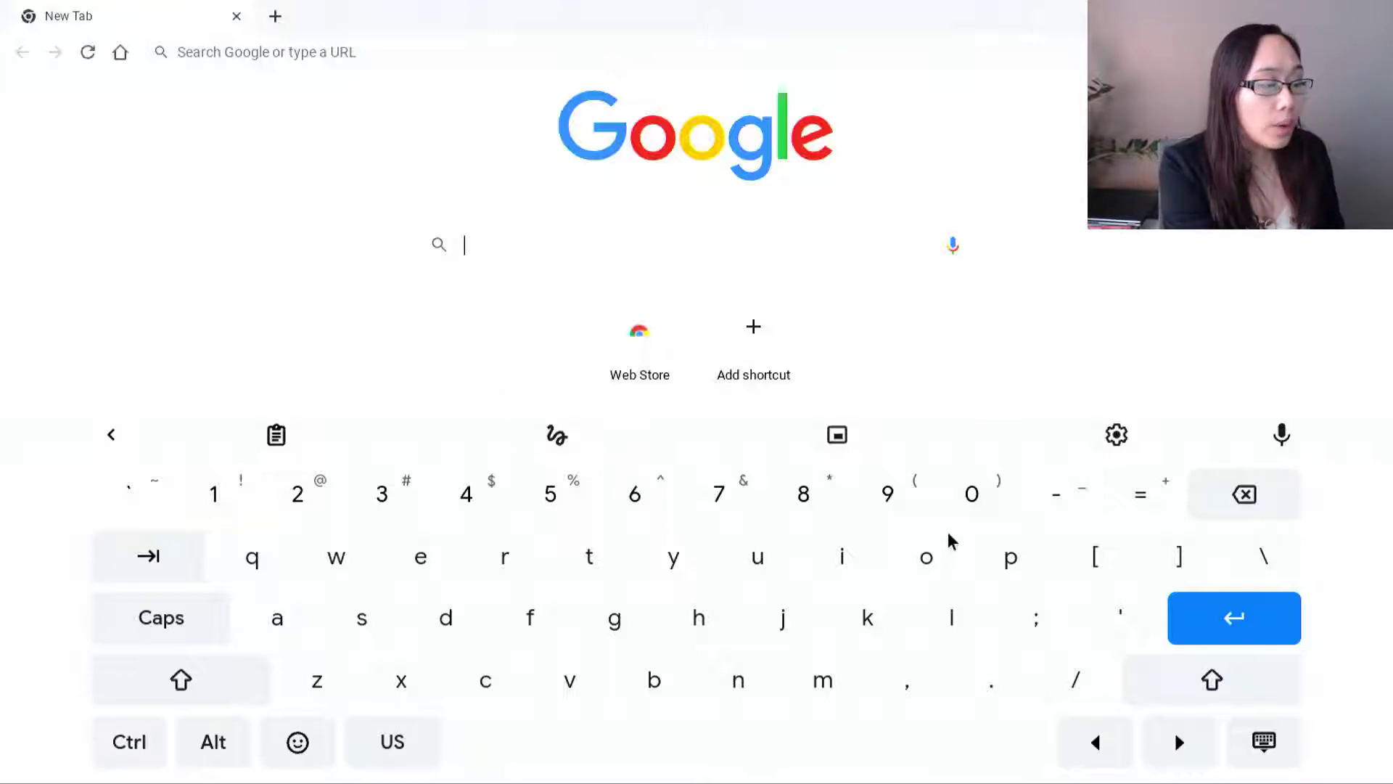
click(1265, 741)
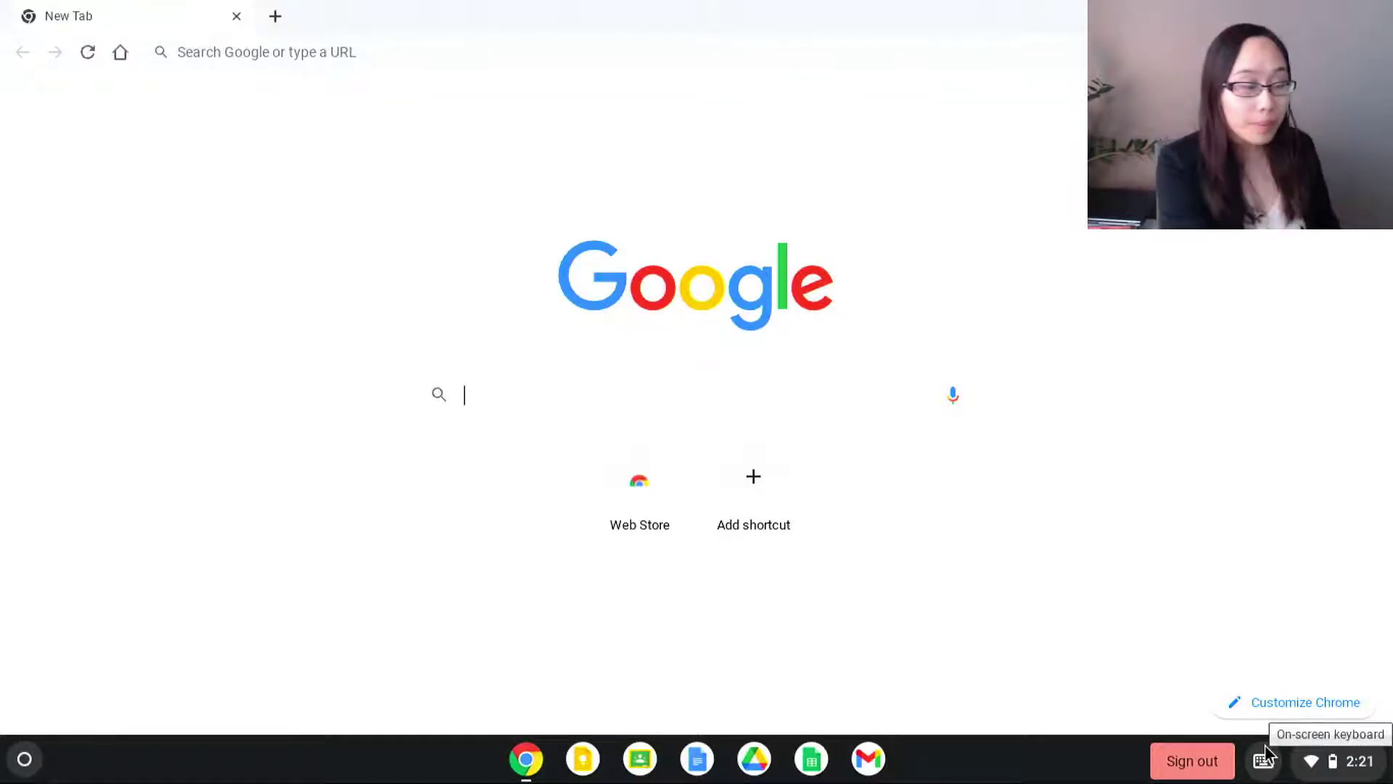
click(1354, 768)
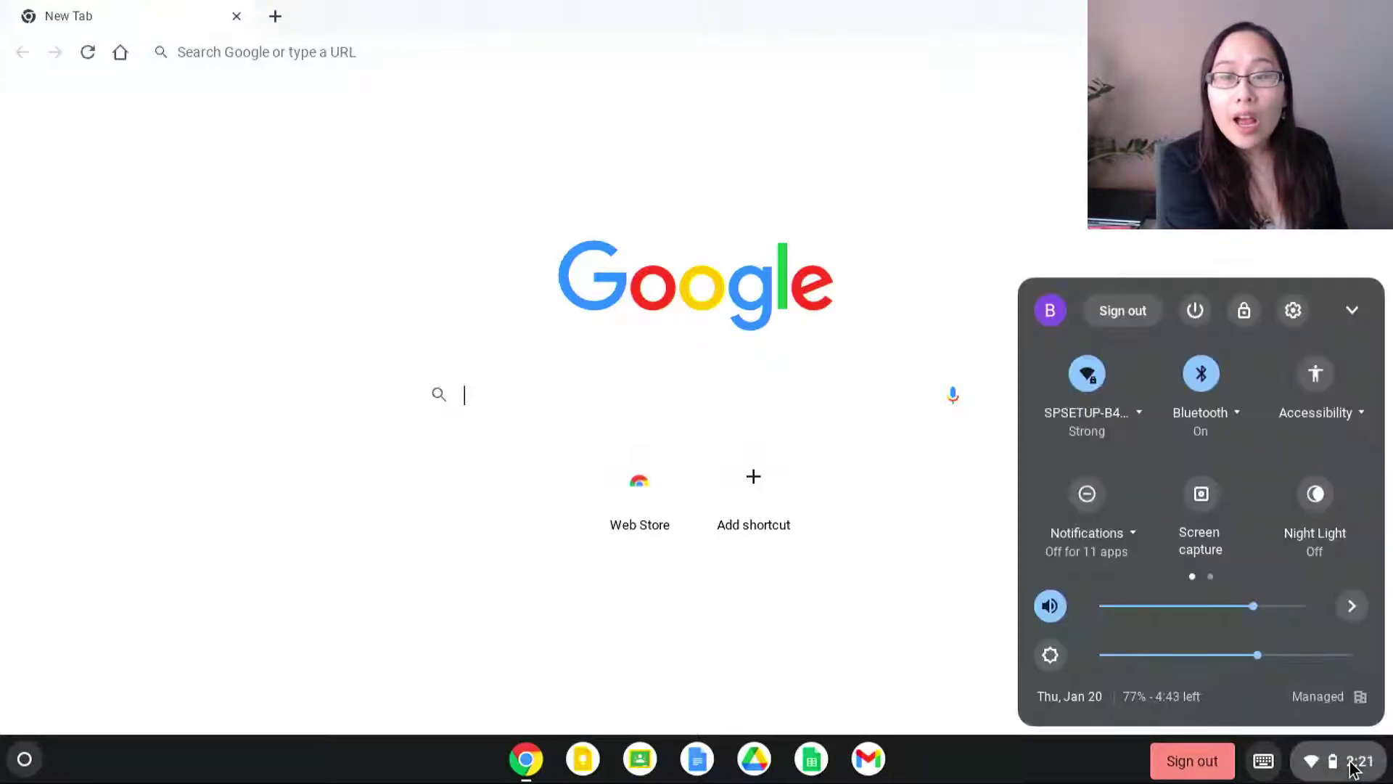
click(1315, 409)
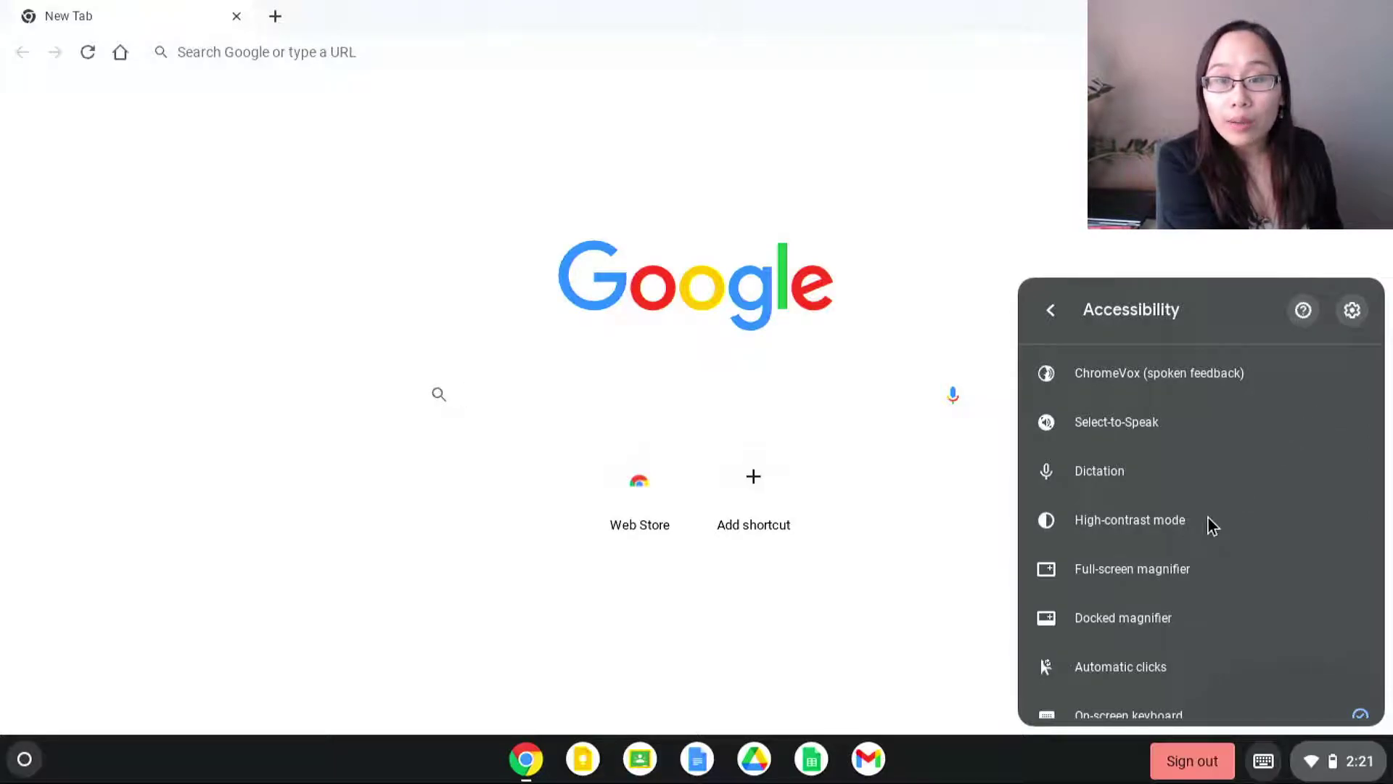
scroll(1208, 516, down, 2)
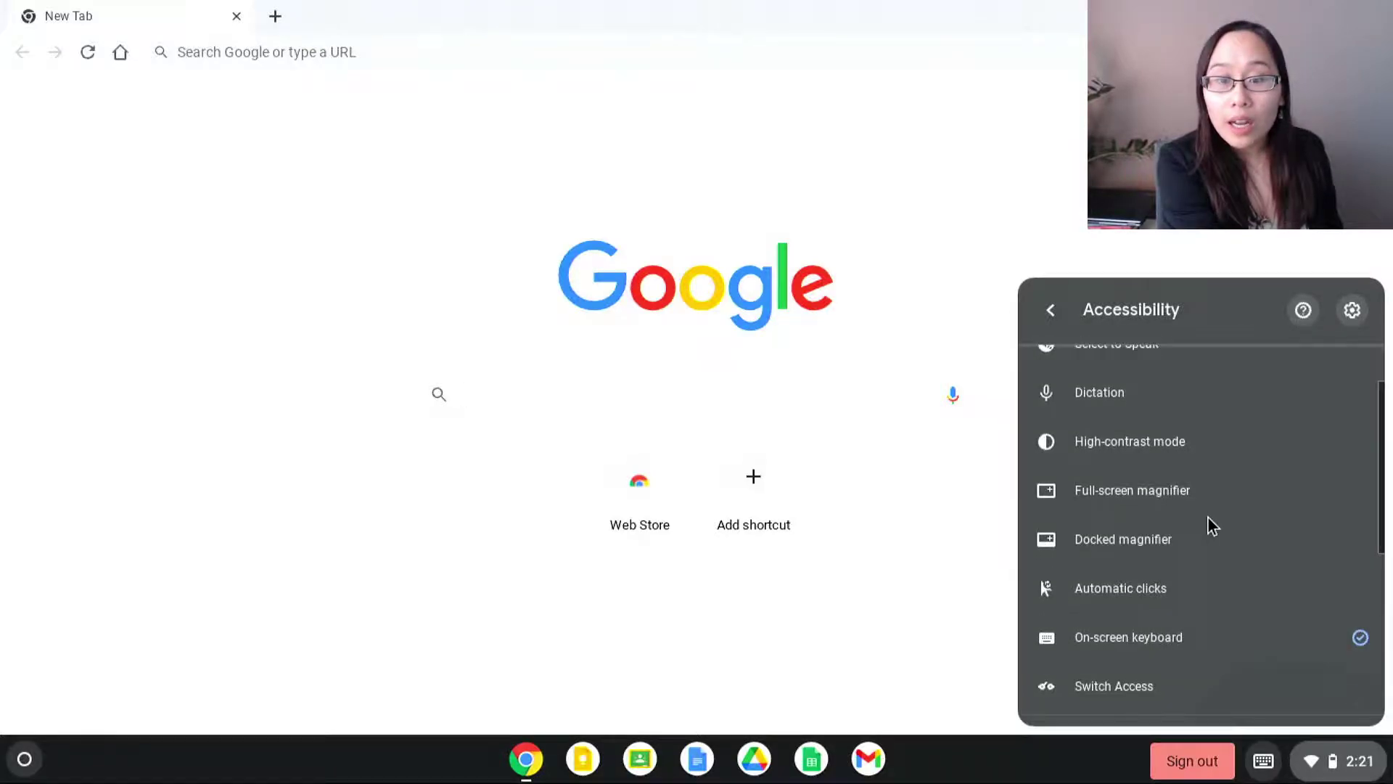
click(1125, 646)
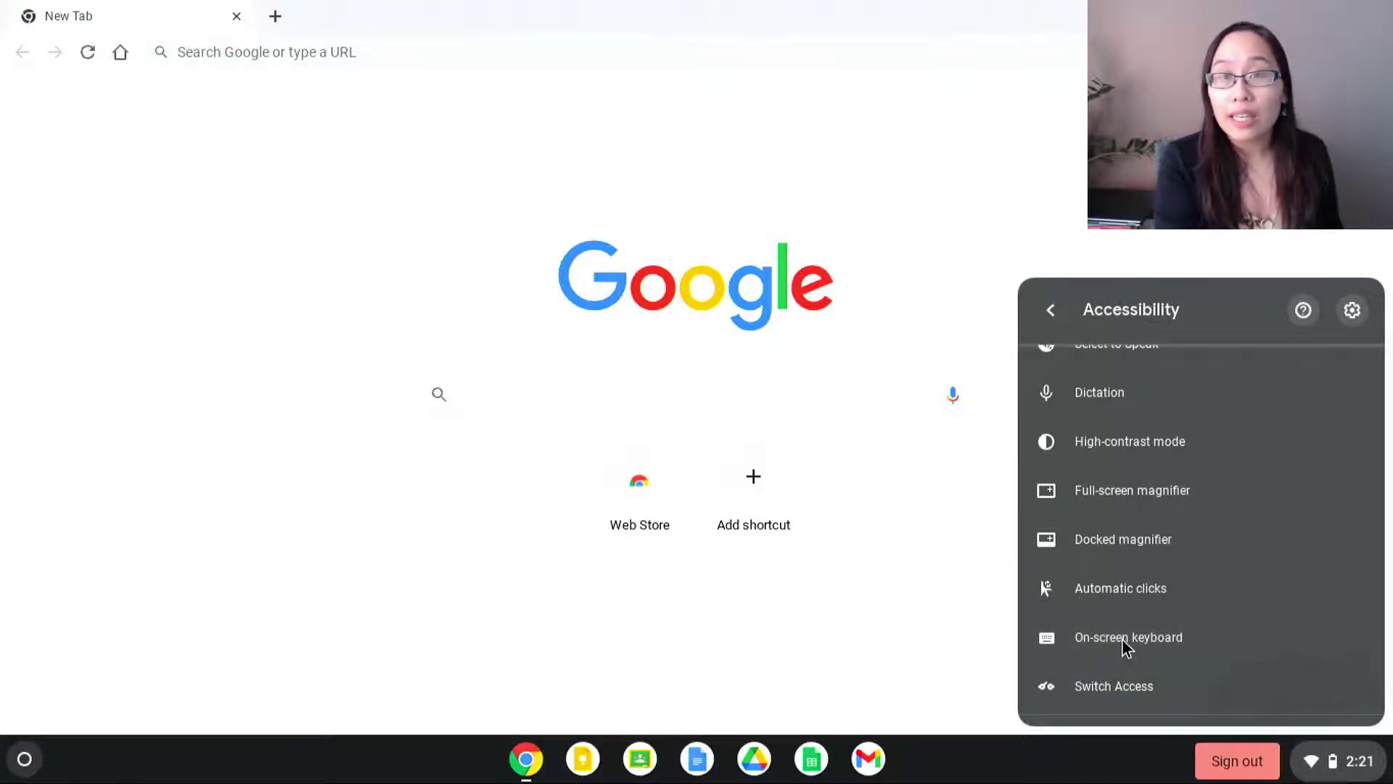
click(536, 390)
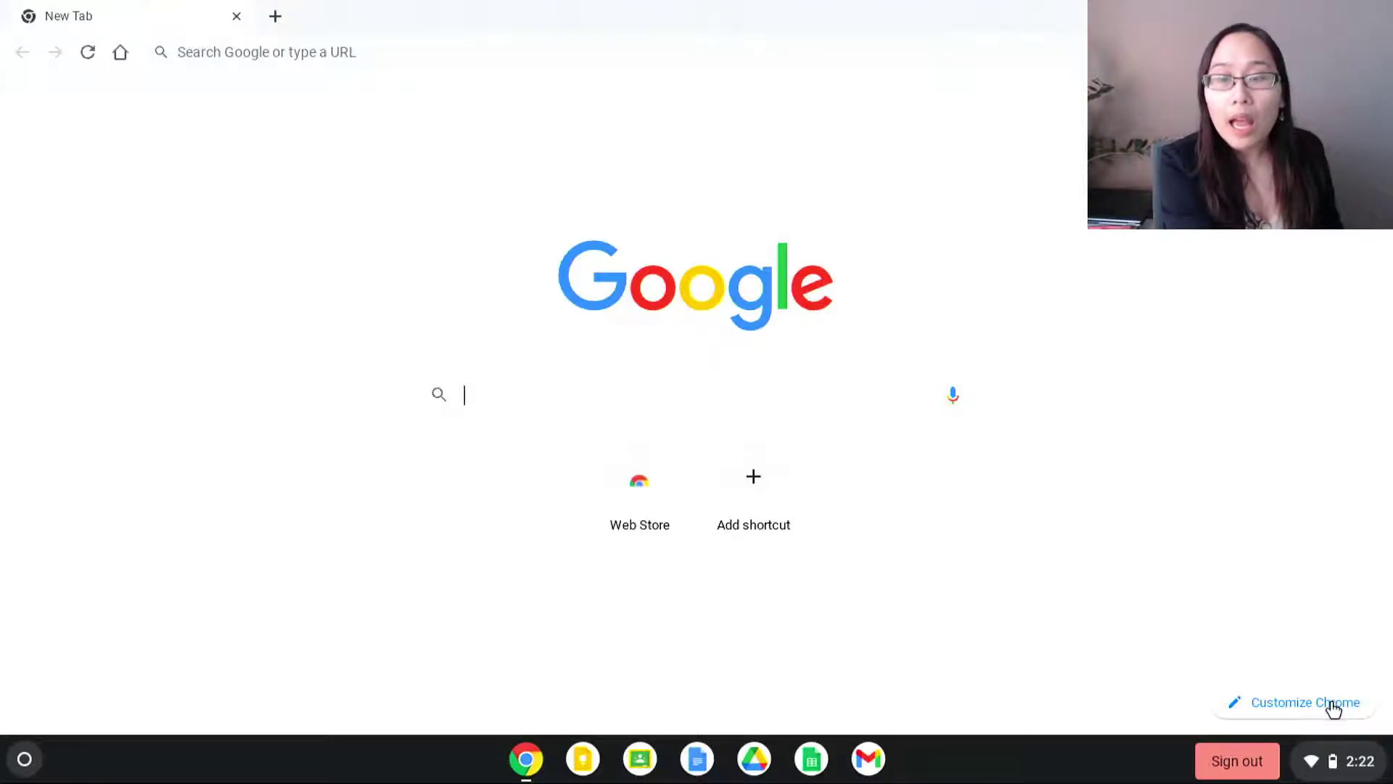
Open system Settings from quick settings and go to Advanced > Accessibility
click(1348, 771)
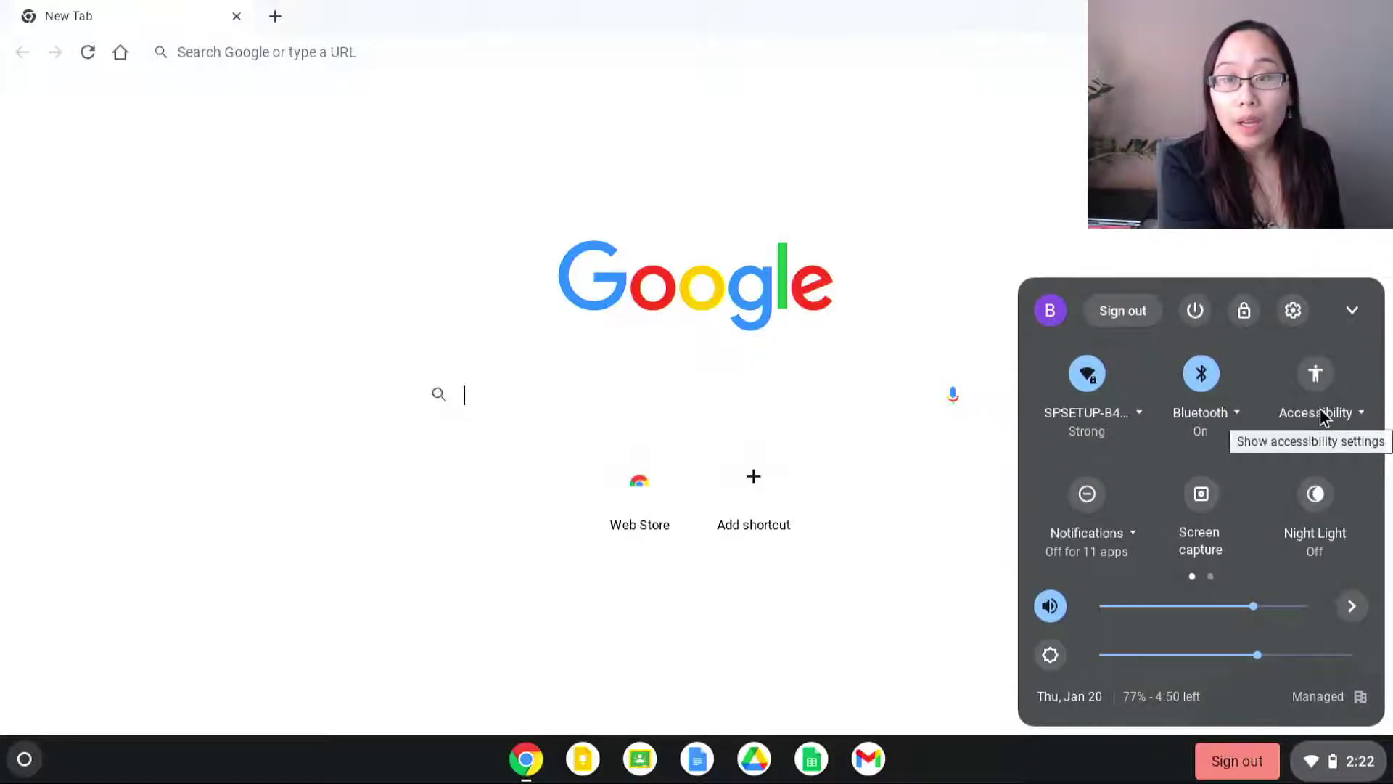
click(1294, 309)
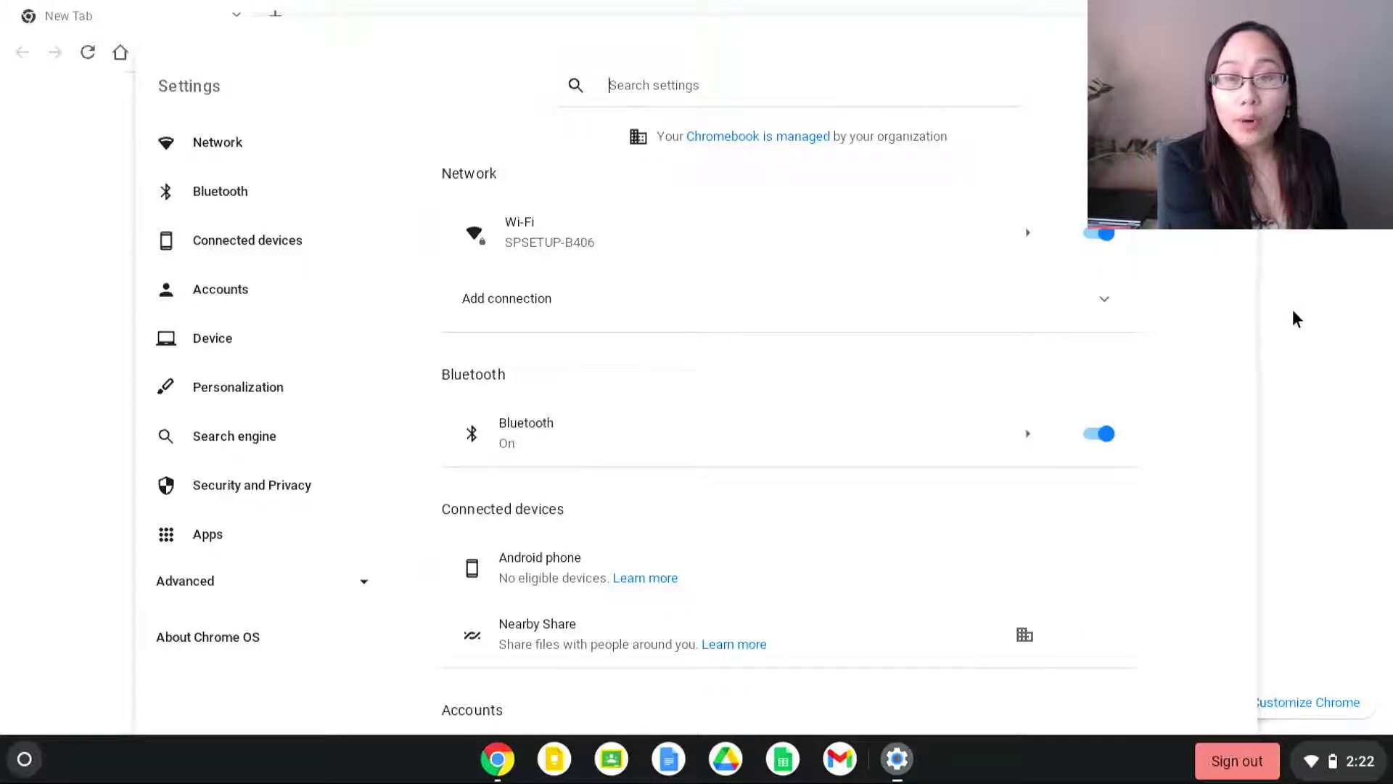
click(1340, 768)
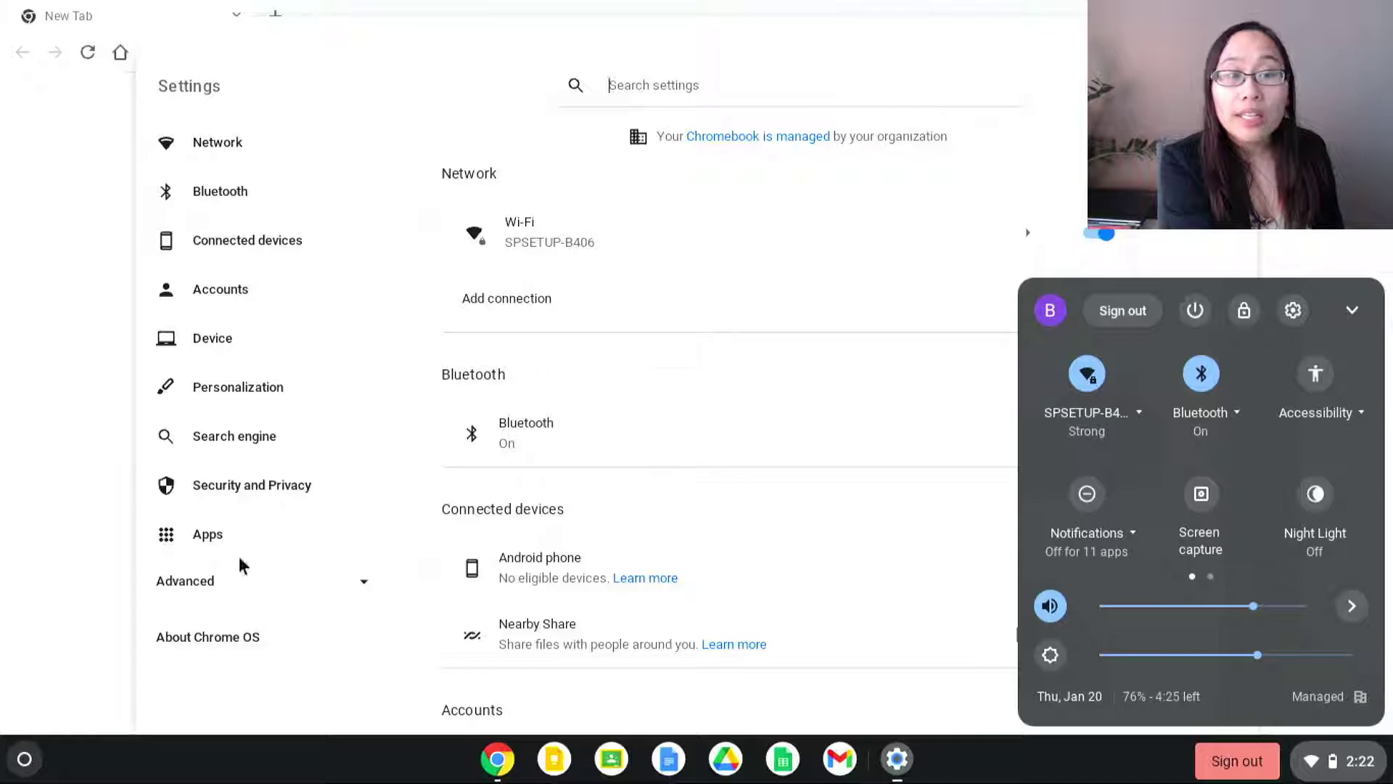
click(248, 591)
click(248, 592)
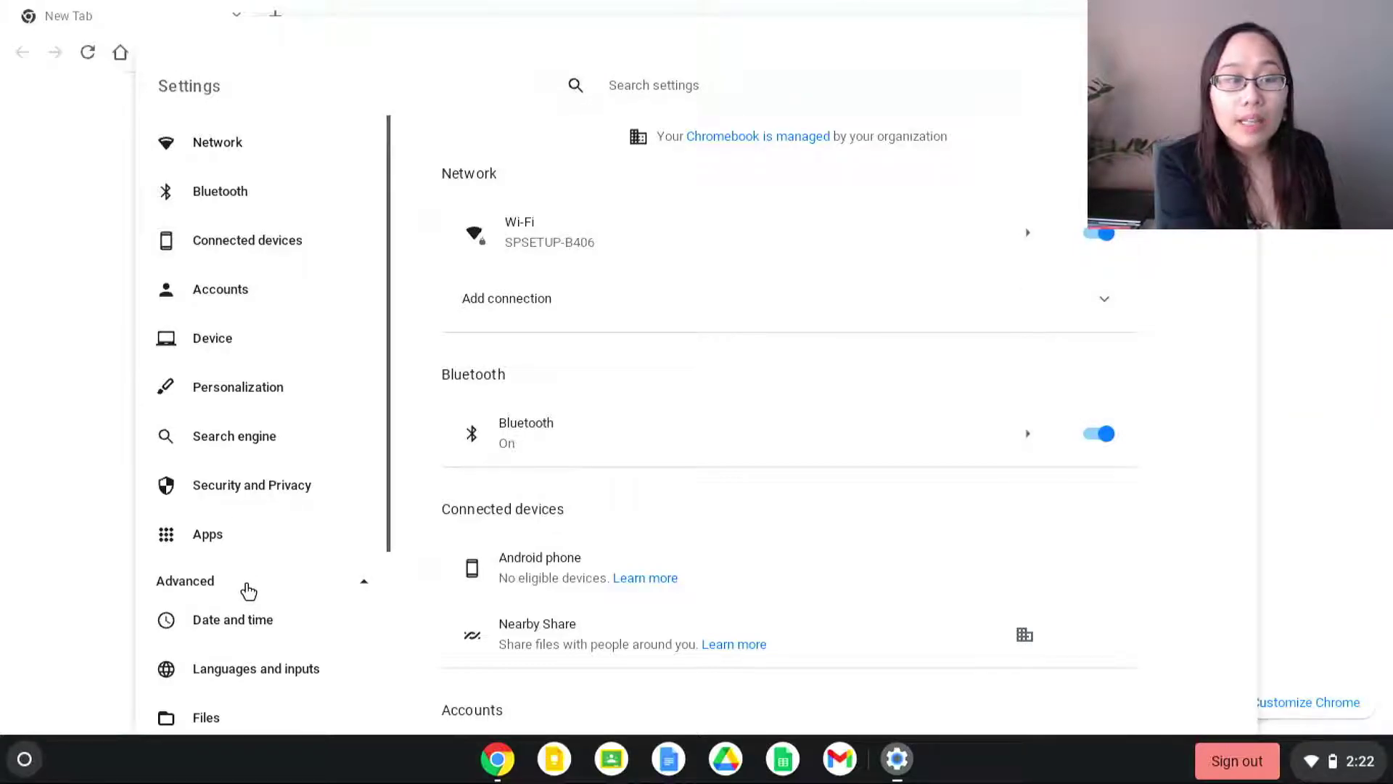
scroll(249, 592, down, 3)
scroll(249, 592, down, 1)
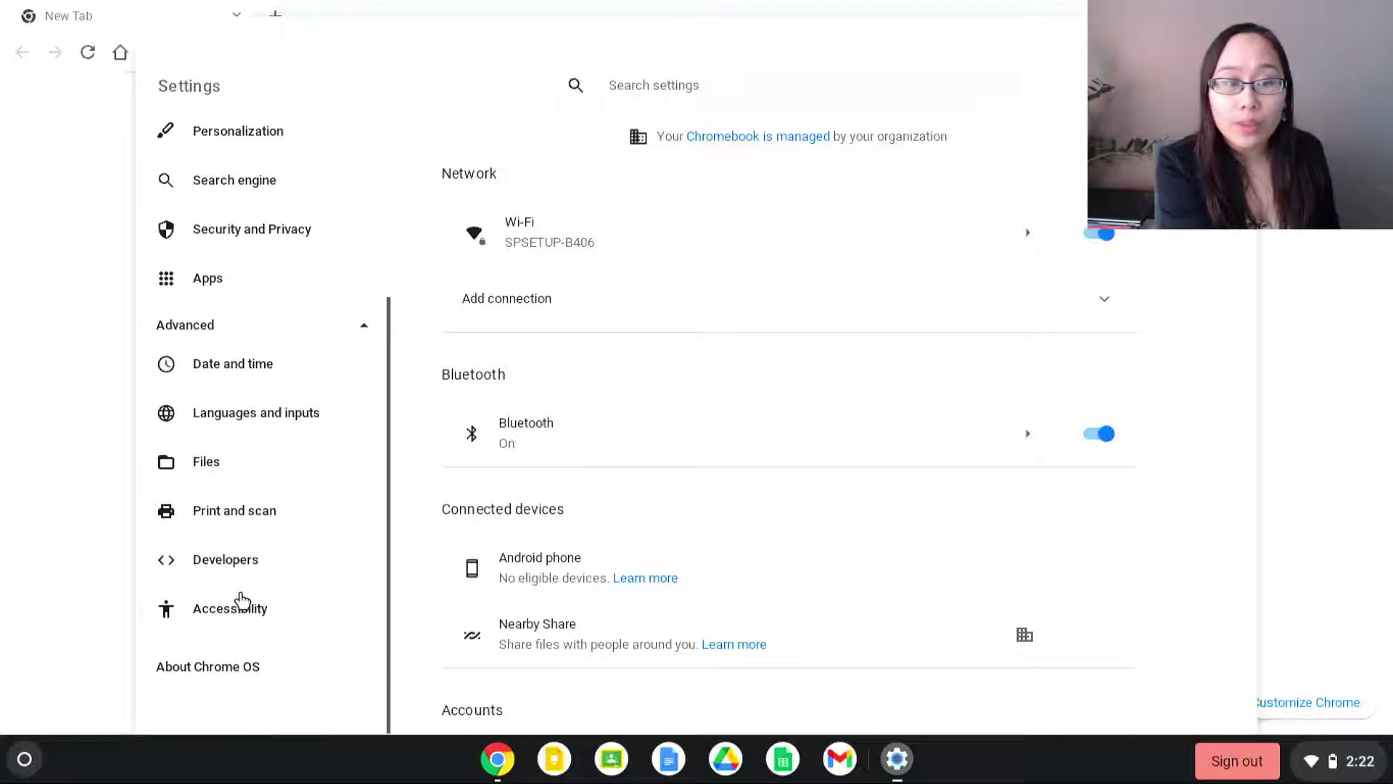
click(233, 610)
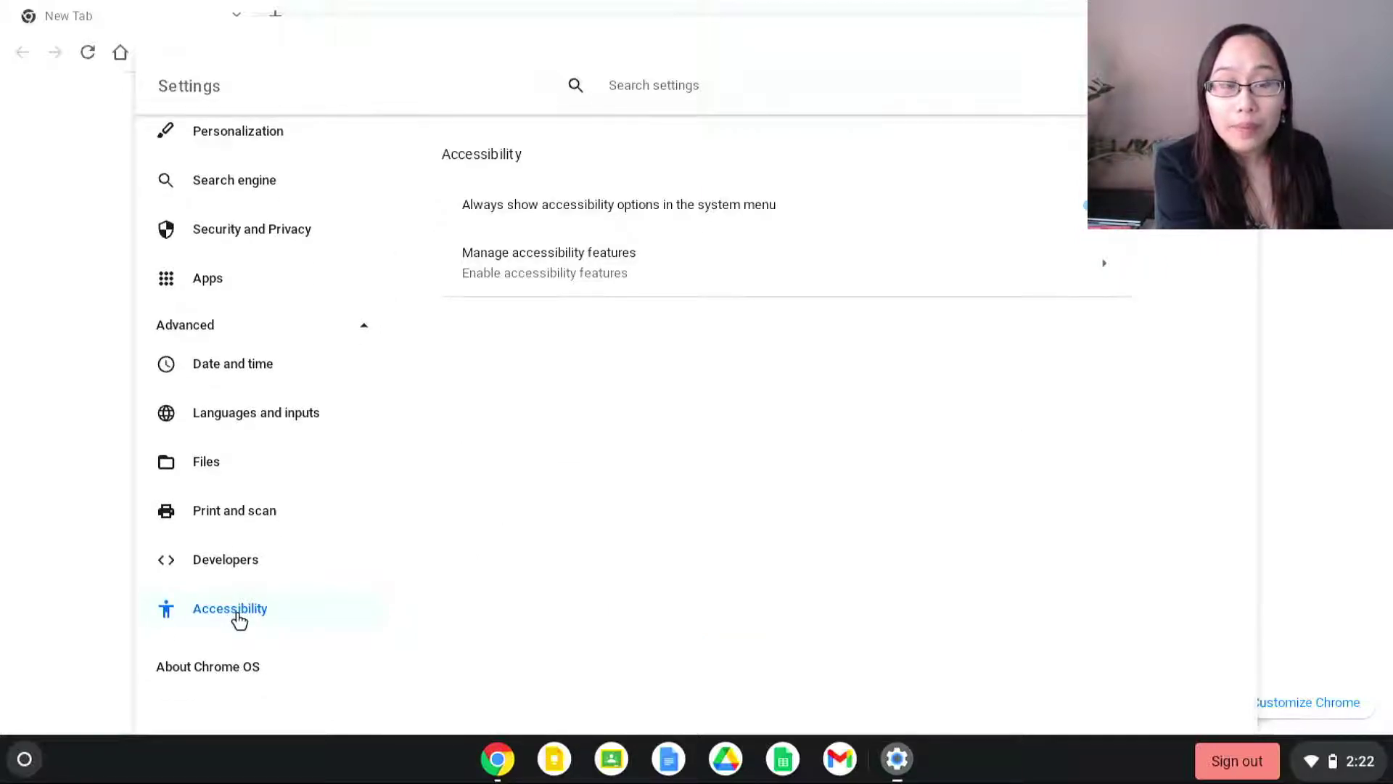
In Manage accessibility features, toggle Enable on-screen keyboard on and then off again
click(594, 275)
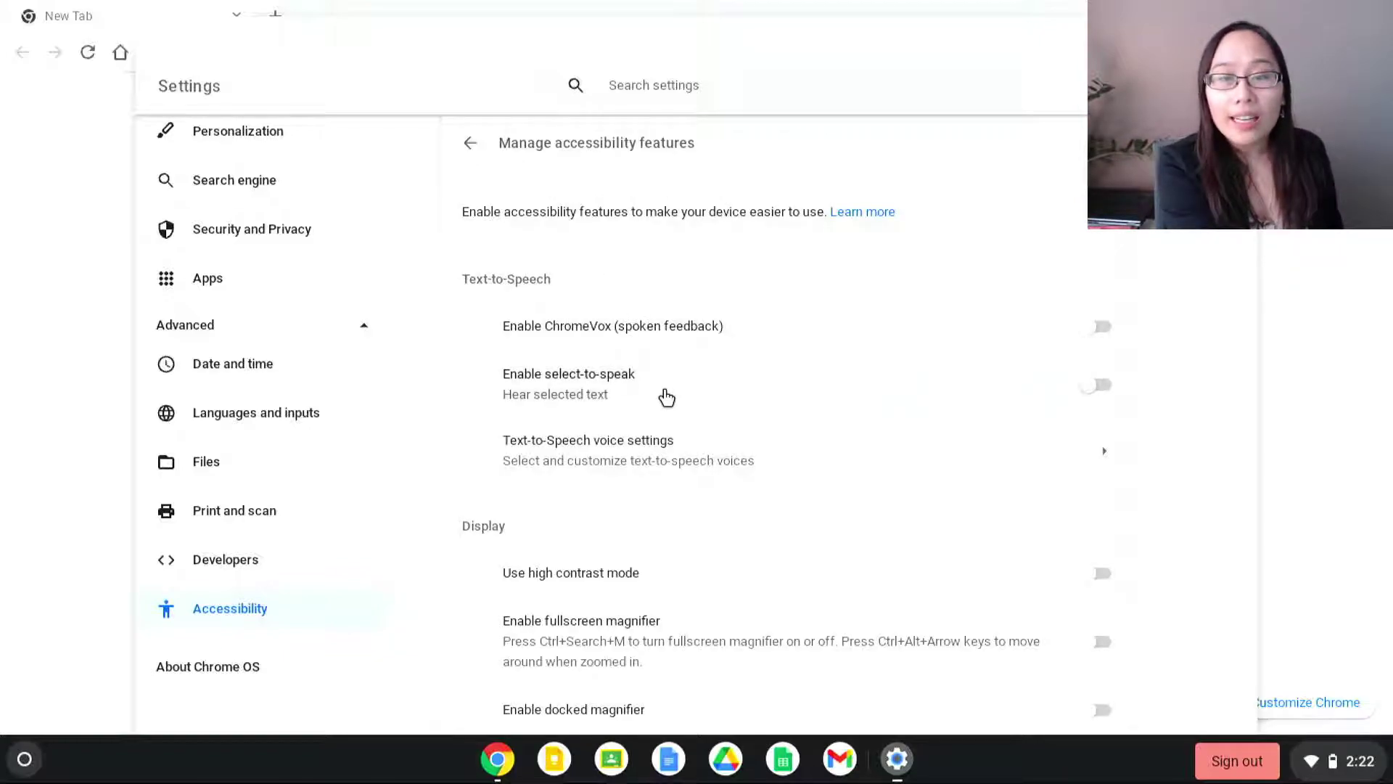
scroll(666, 397, down, 5)
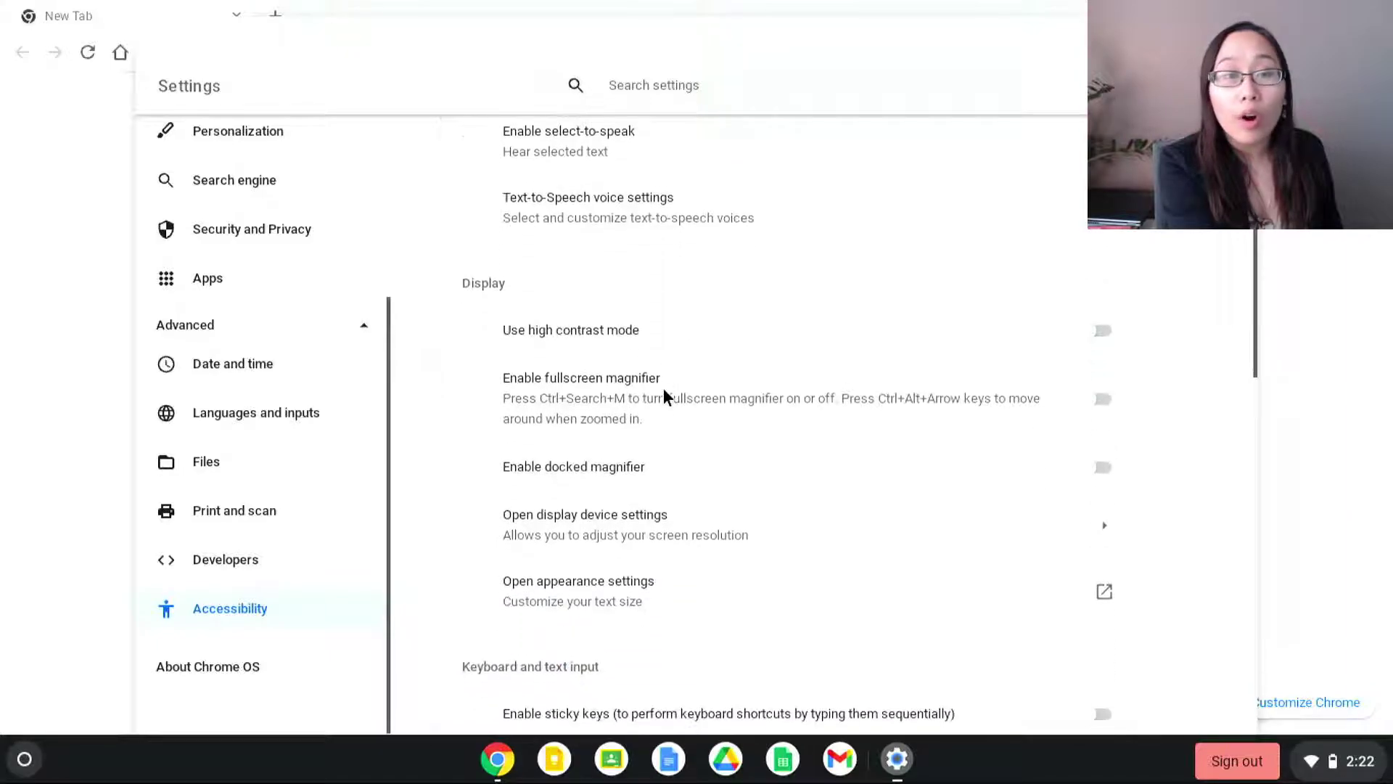
scroll(666, 396, down, 6)
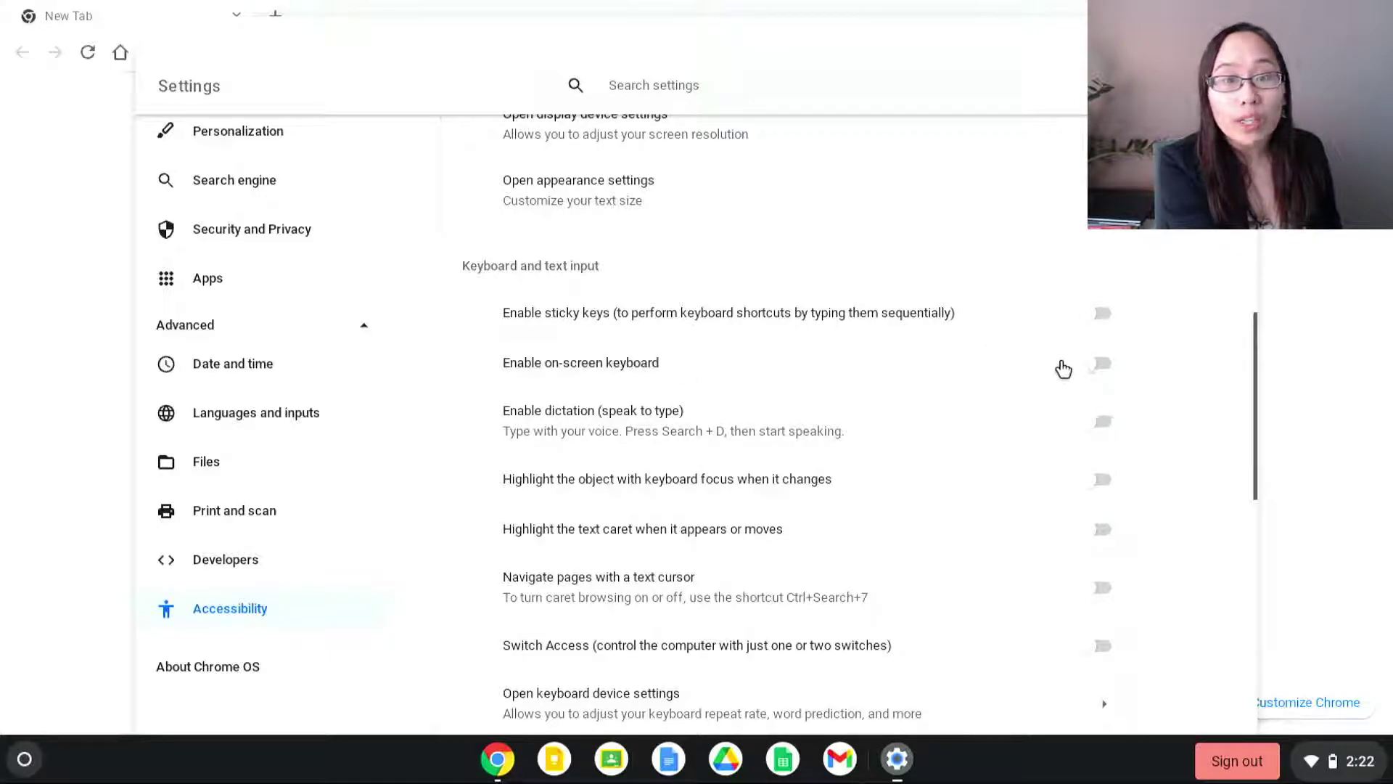
click(1092, 373)
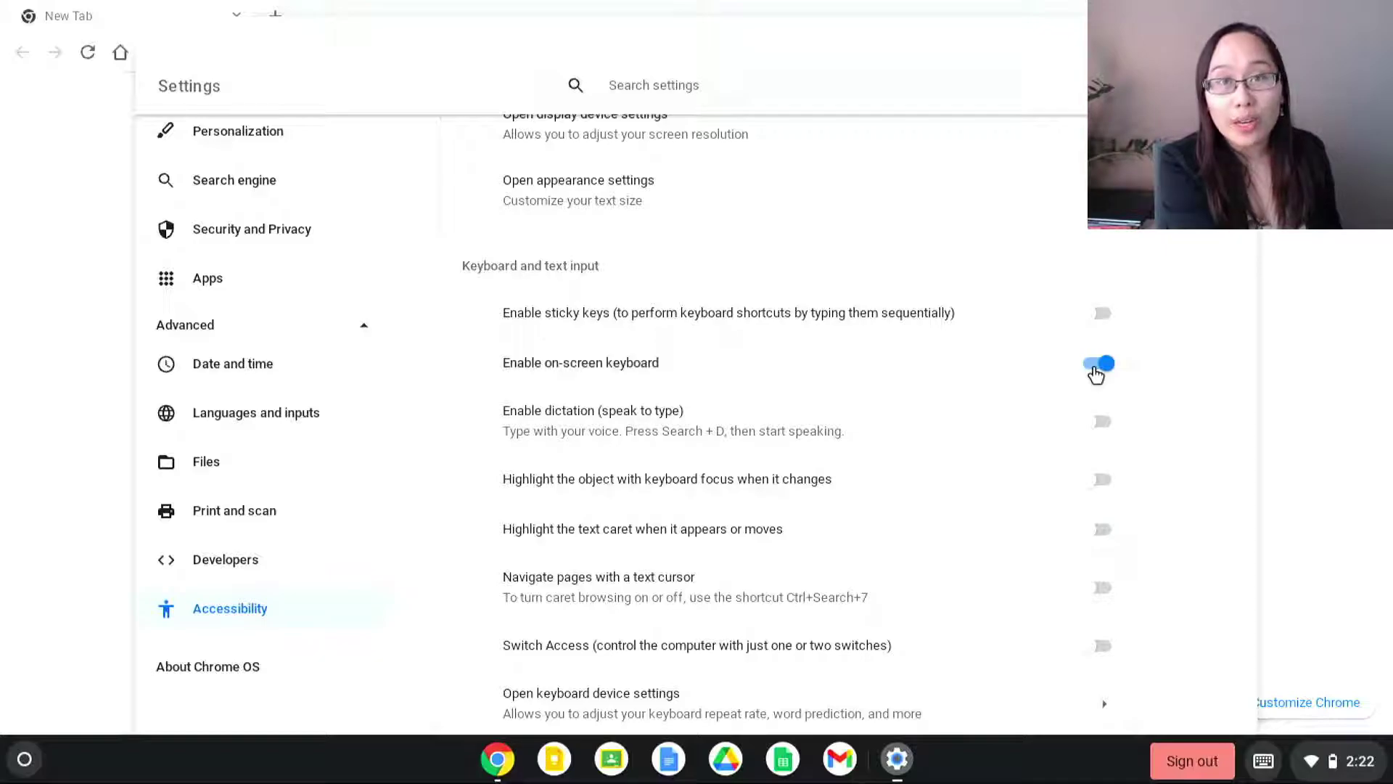
click(1096, 375)
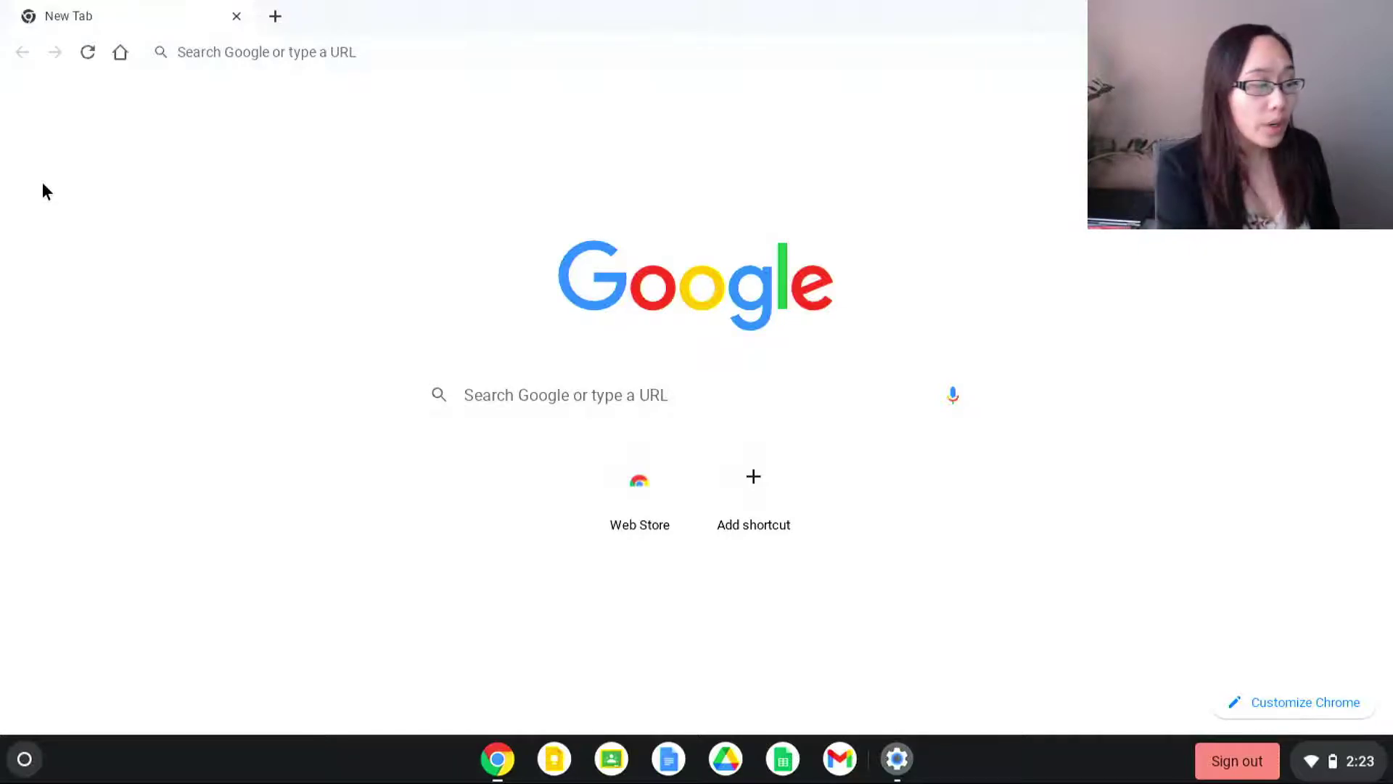
Open Settings to Advanced > Languages and inputs > Languages, showing device language English (United States)
click(1374, 768)
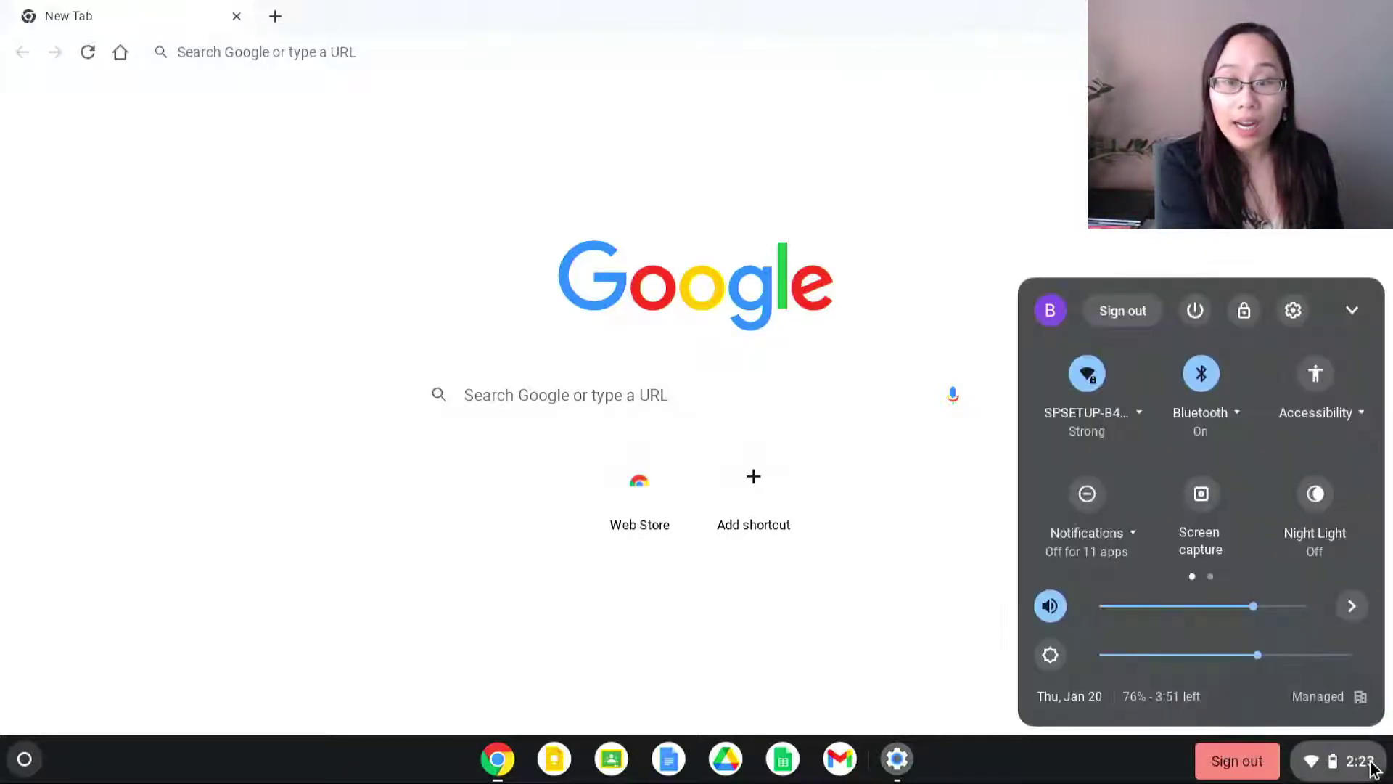
click(1294, 310)
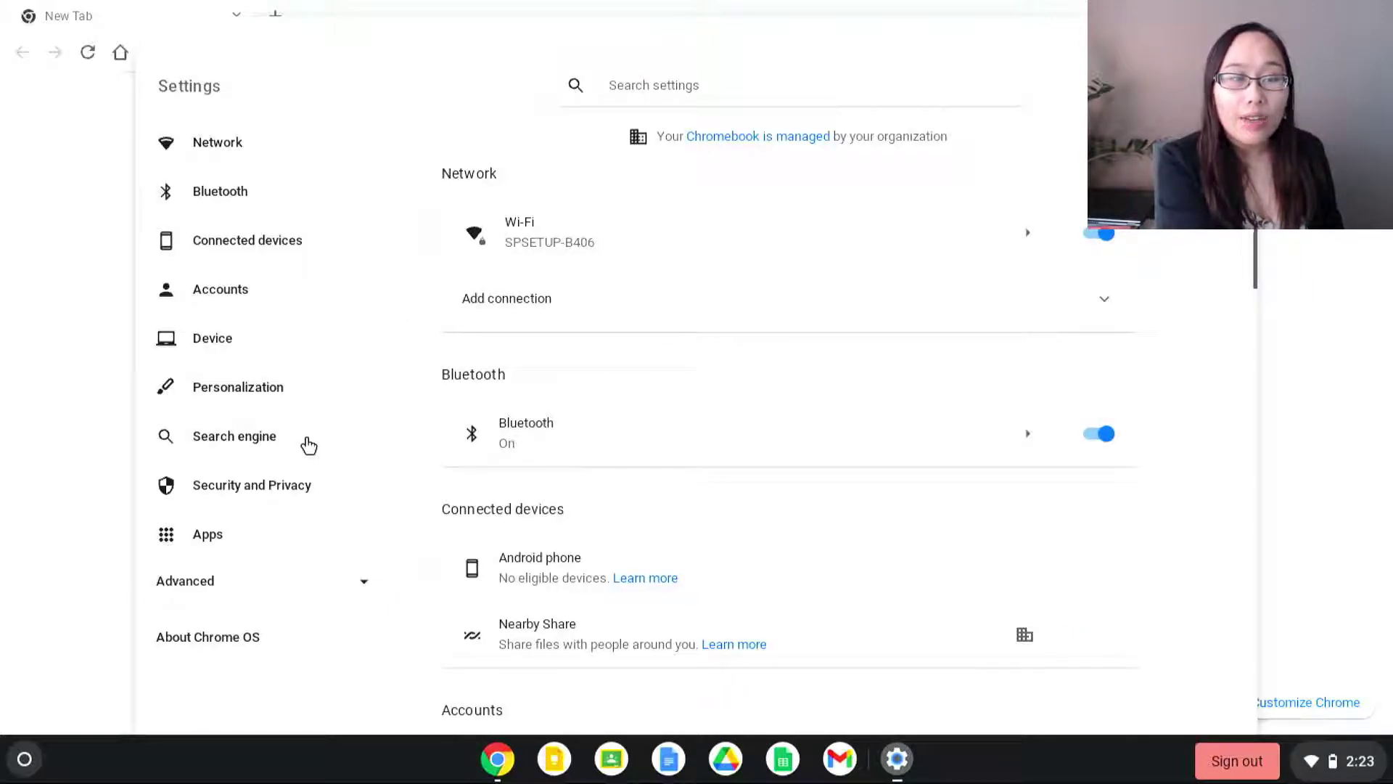
click(296, 594)
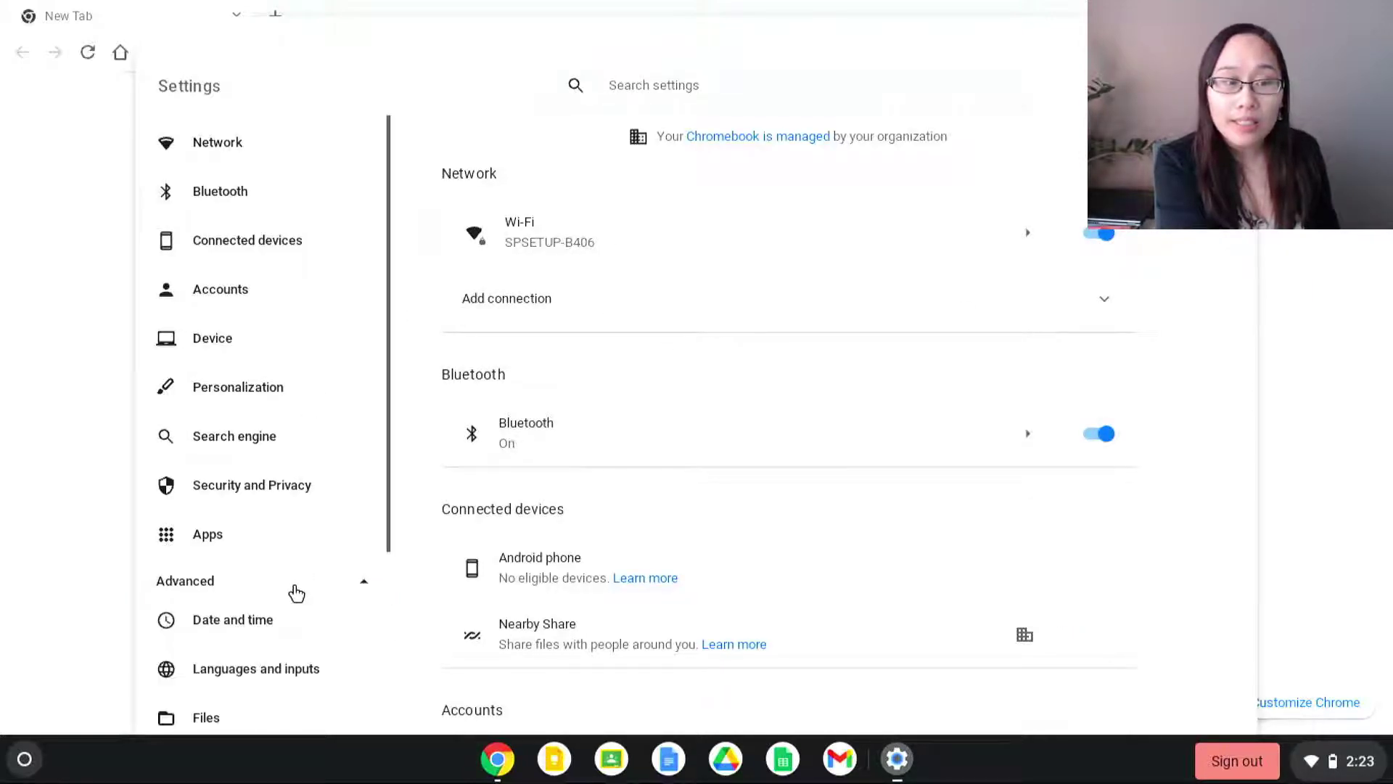
scroll(297, 594, down, 2)
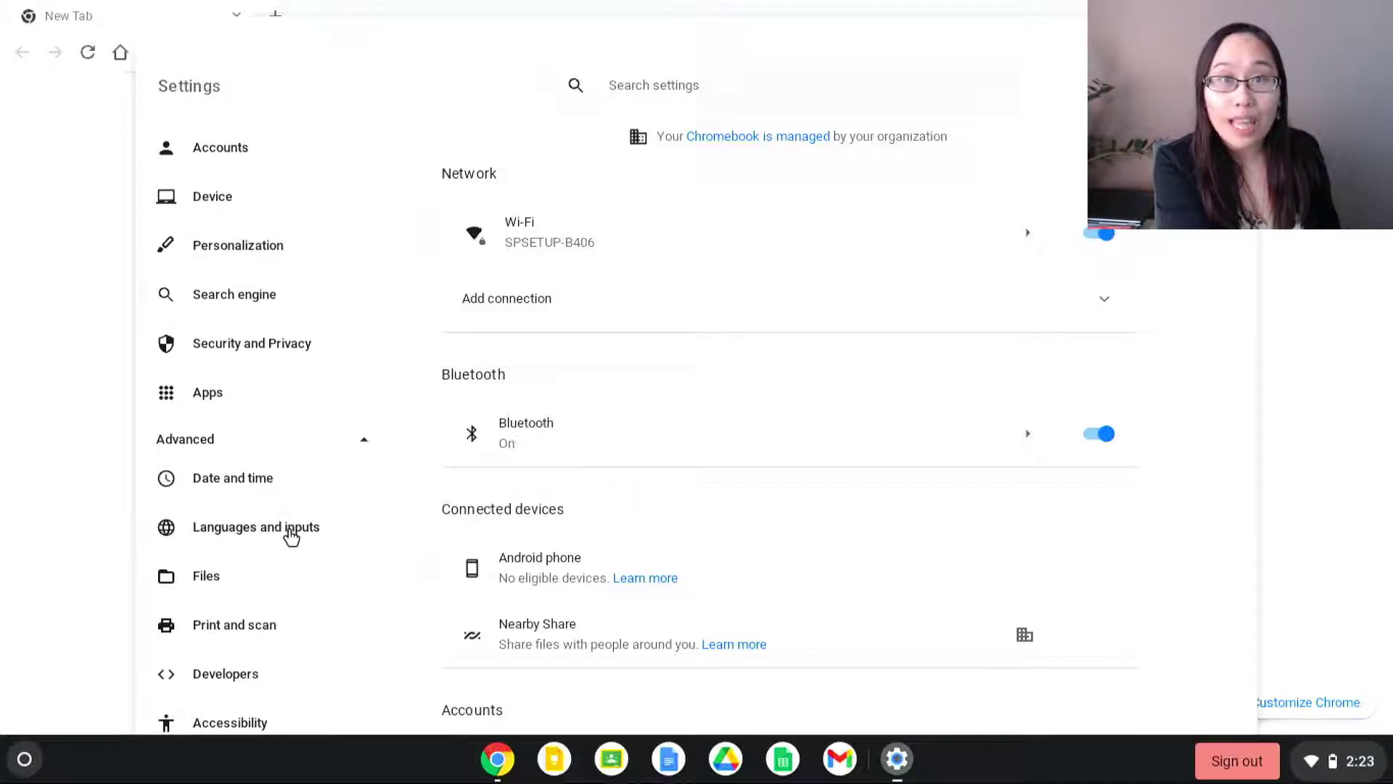
click(289, 533)
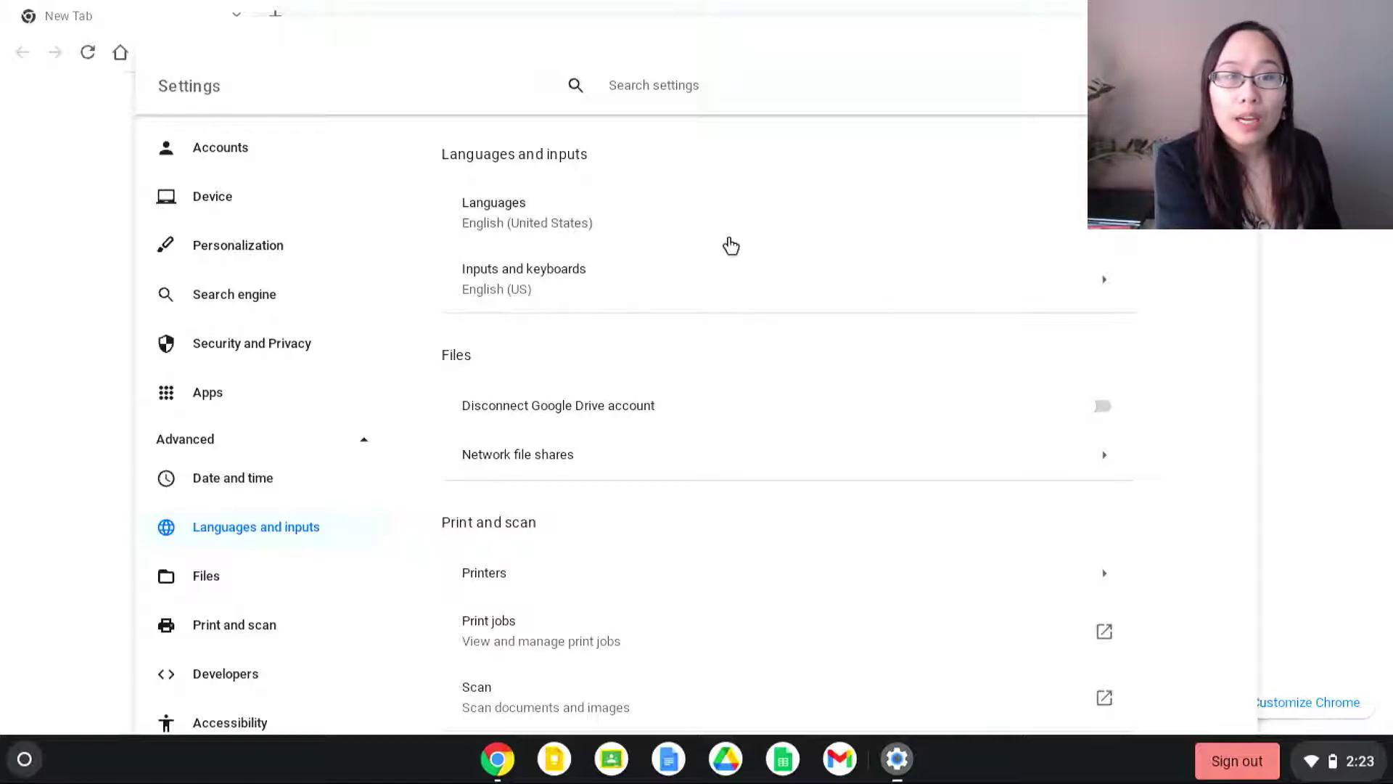
click(663, 227)
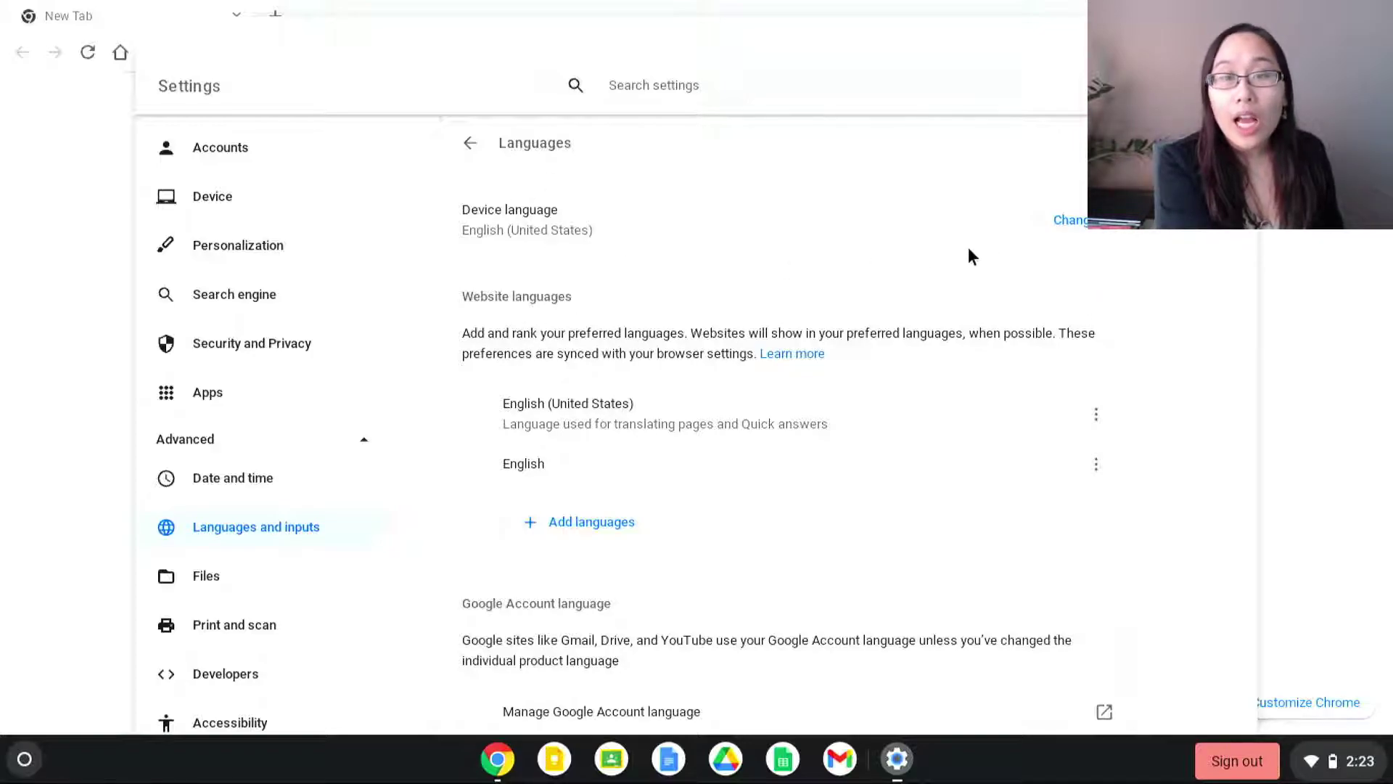
Change the device language and select español - Spanish from the list
click(1050, 222)
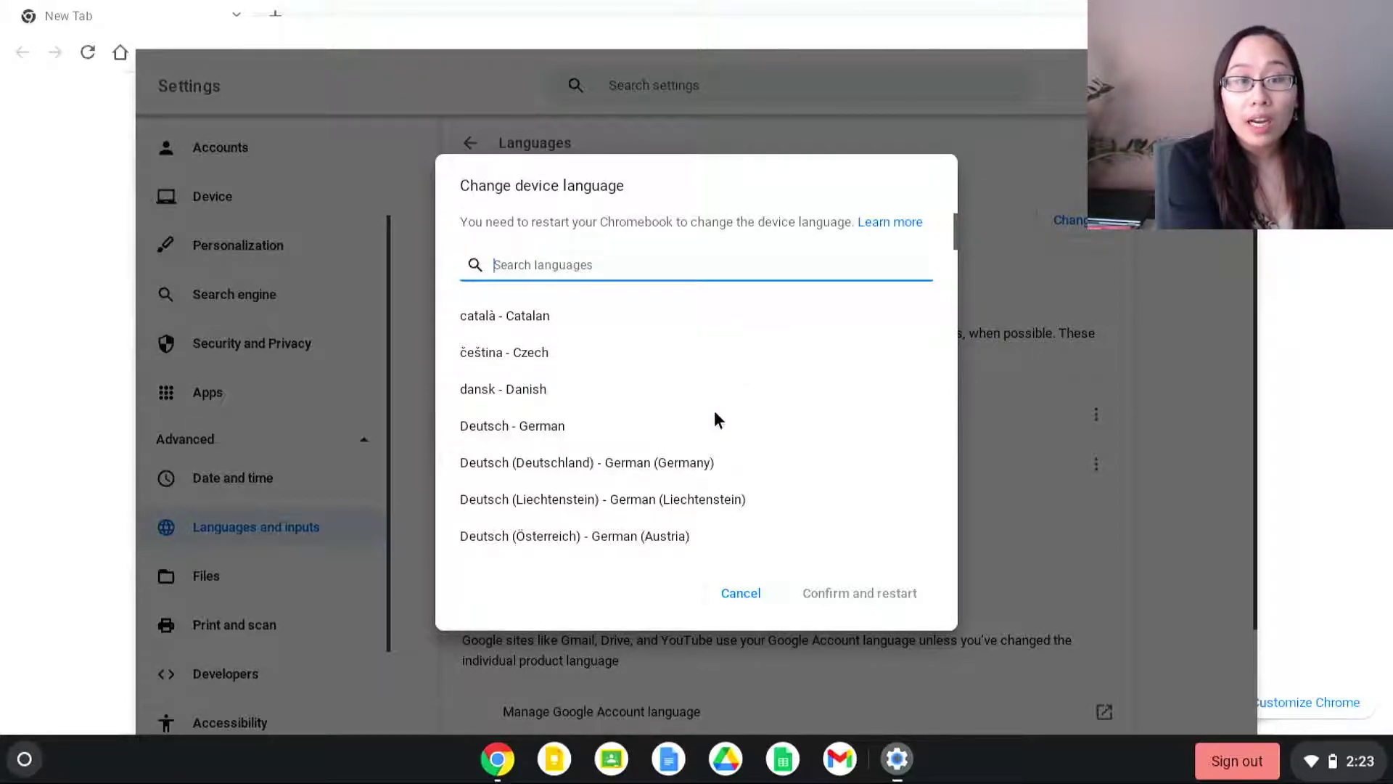
scroll(715, 413, down, 5)
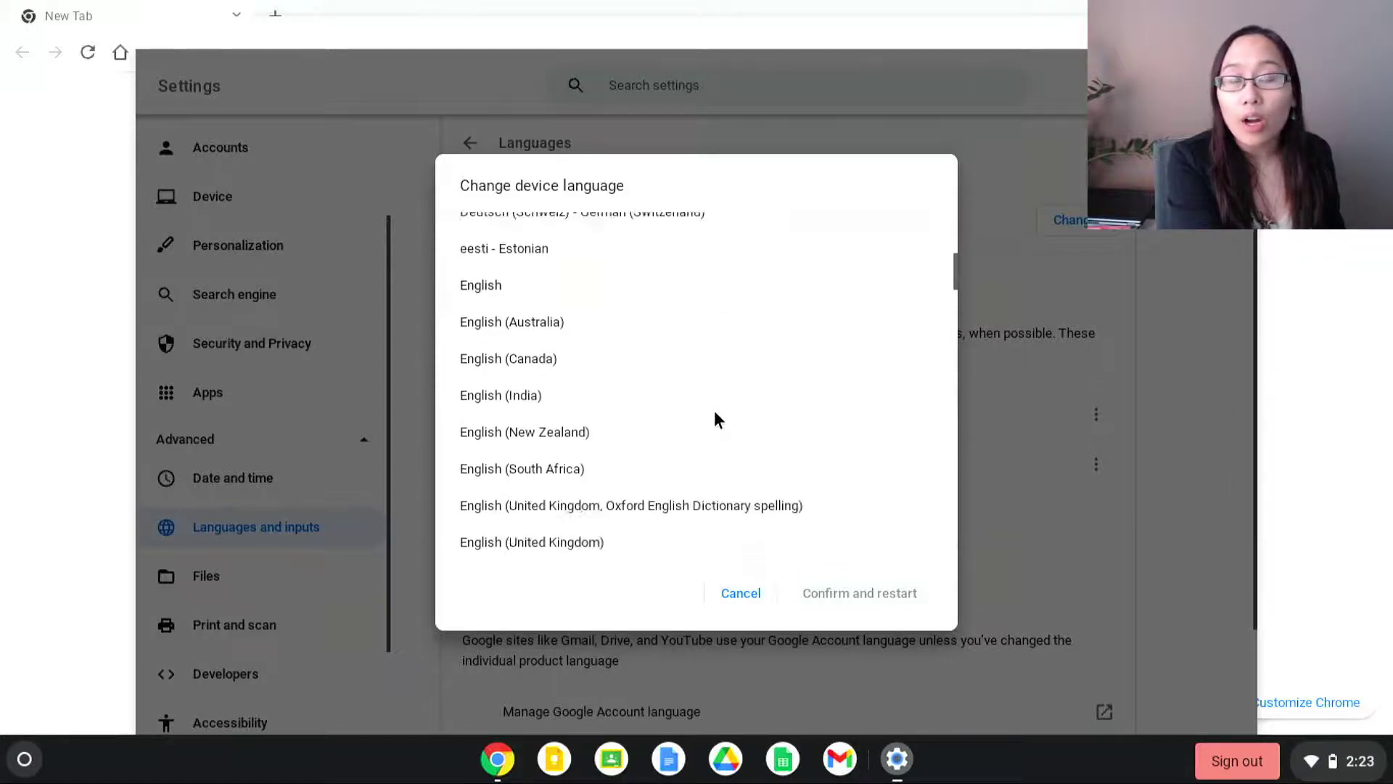
scroll(715, 415, down, 3)
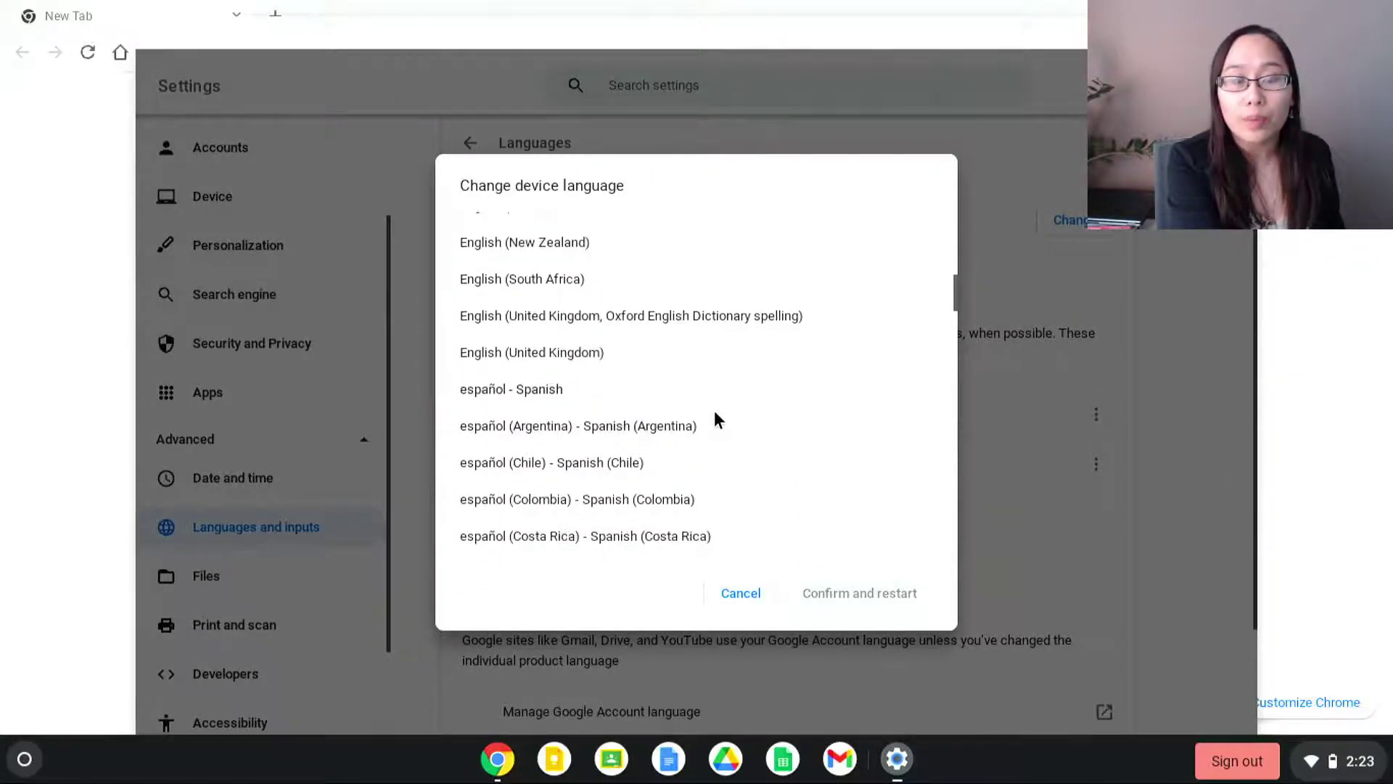
scroll(714, 419, down, 1)
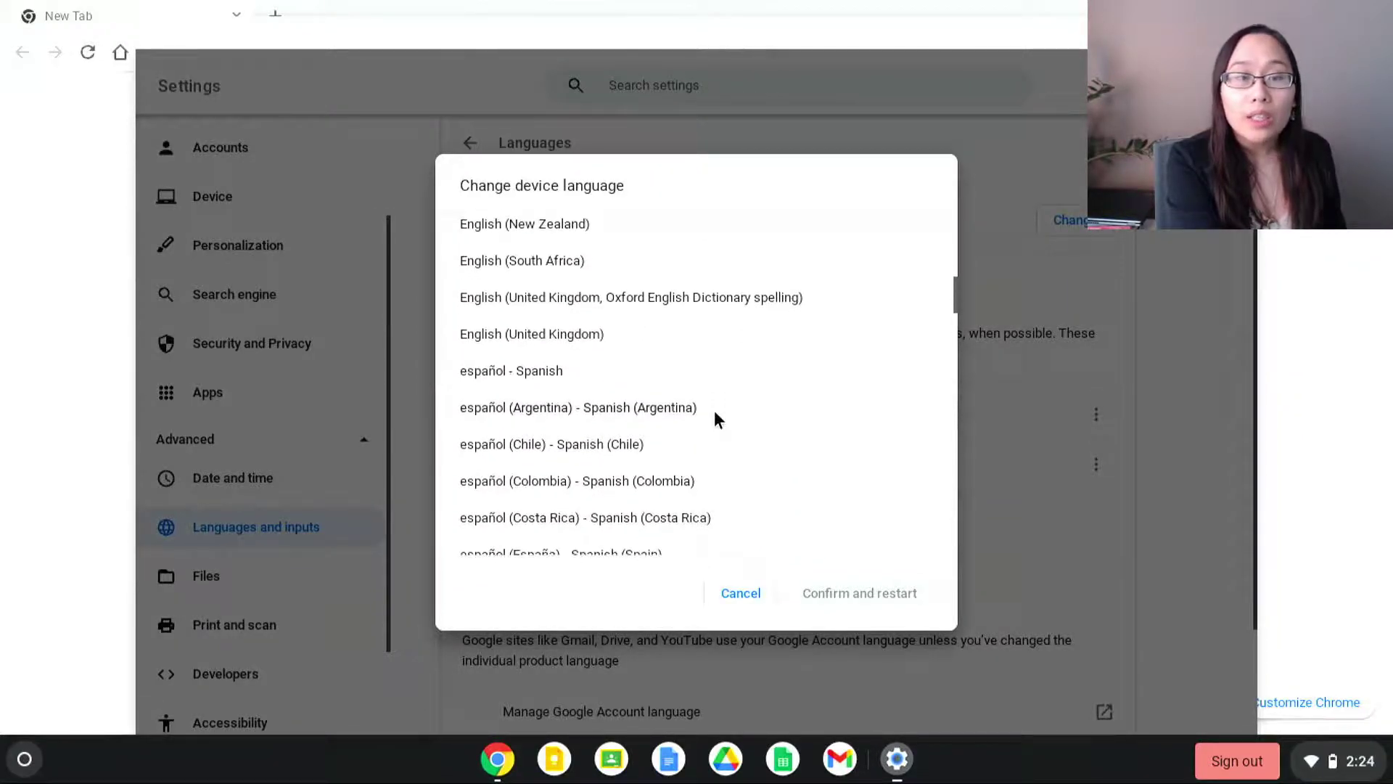
click(537, 370)
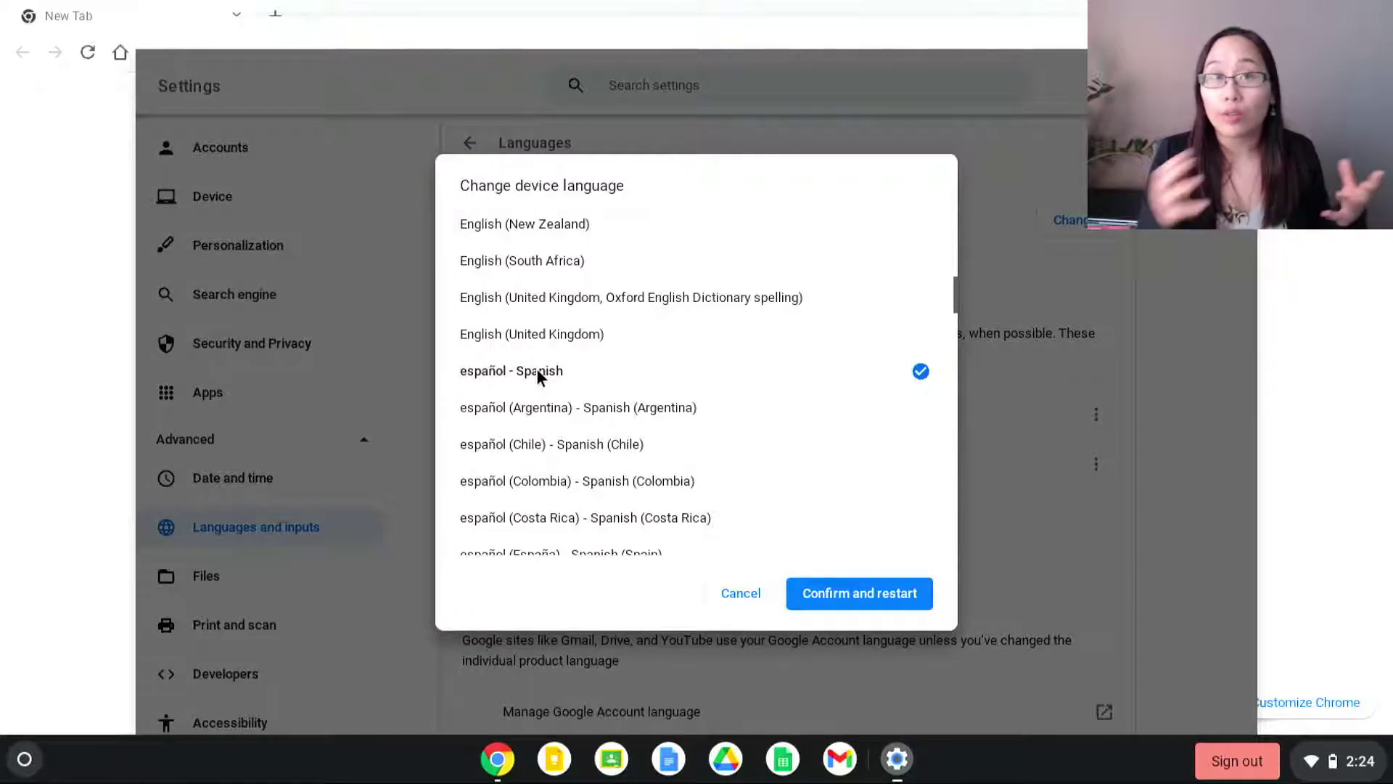